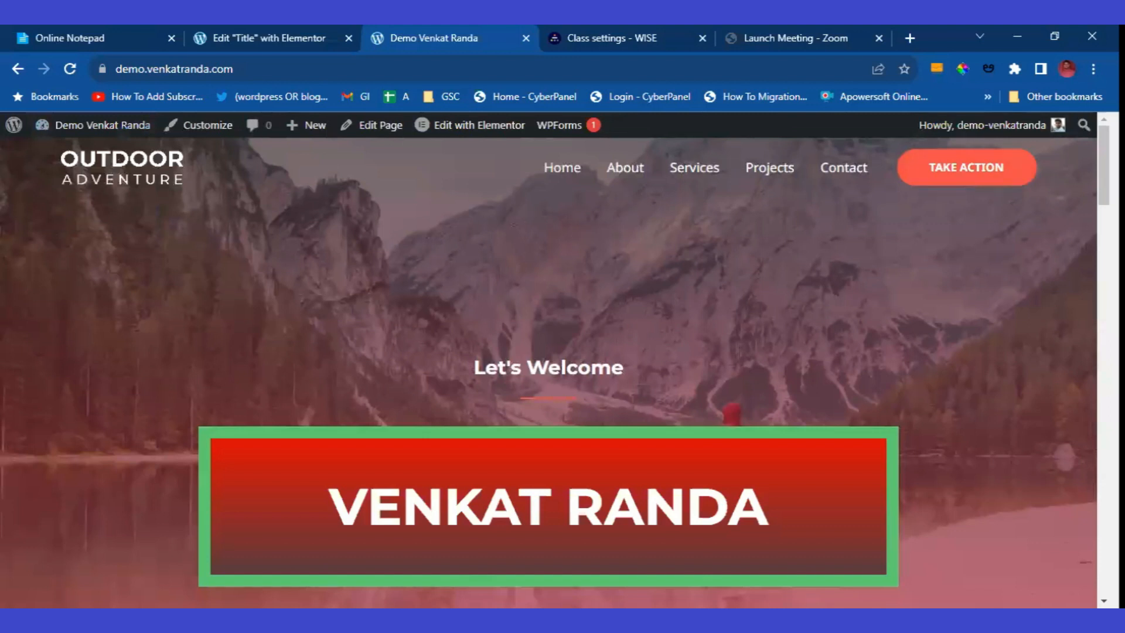
{"action": "scroll", "coordinate": [1104, 167], "scroll_direction": "down", "scroll_amount": 1}
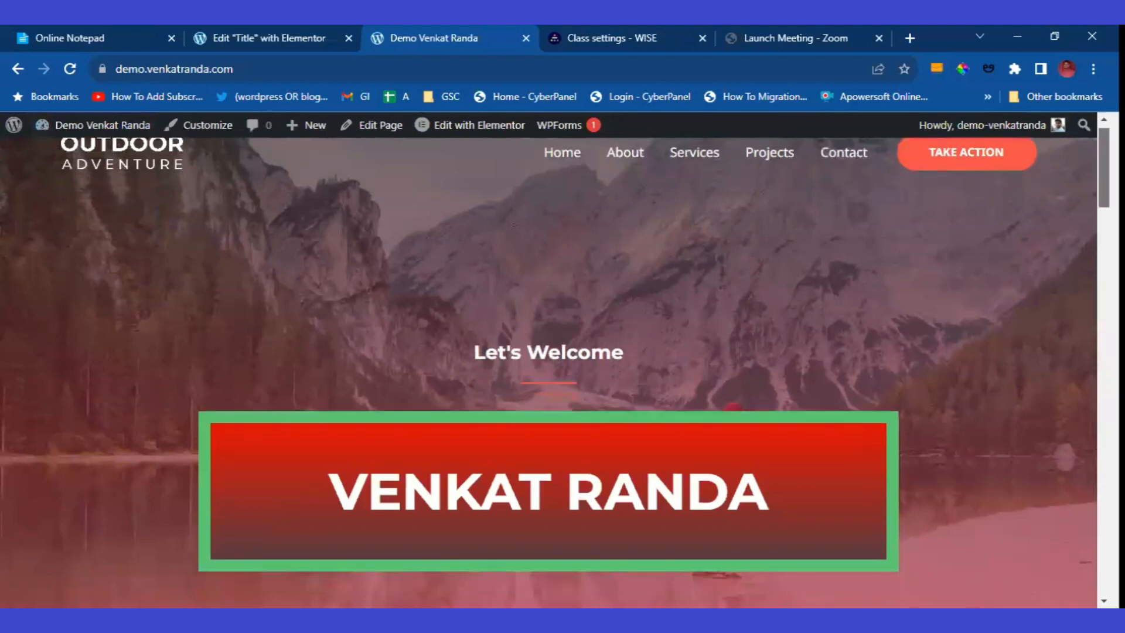
{"action": "scroll", "coordinate": [1104, 167], "scroll_direction": "down", "scroll_amount": 6}
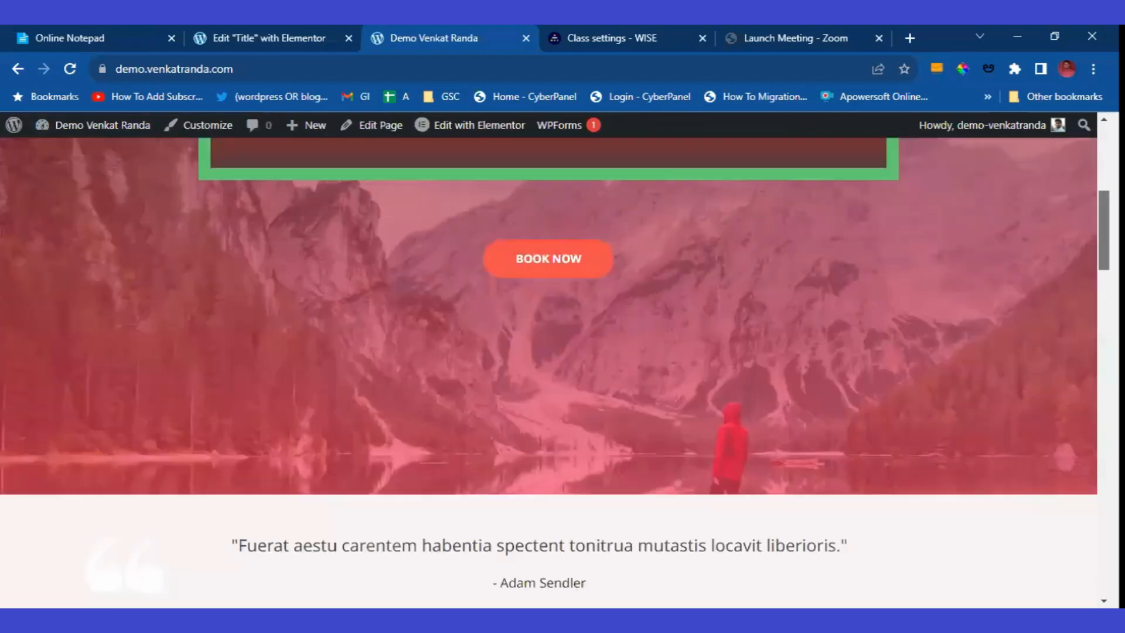
{"action": "scroll", "coordinate": [70, 216], "scroll_direction": "down", "scroll_amount": 10}
{"action": "scroll", "coordinate": [68, 176], "scroll_direction": "up", "scroll_amount": 20}
Open the site's page for adding plugins and search for "header footer elementor"
{"action": "mouse_move", "coordinate": [64, 129]}
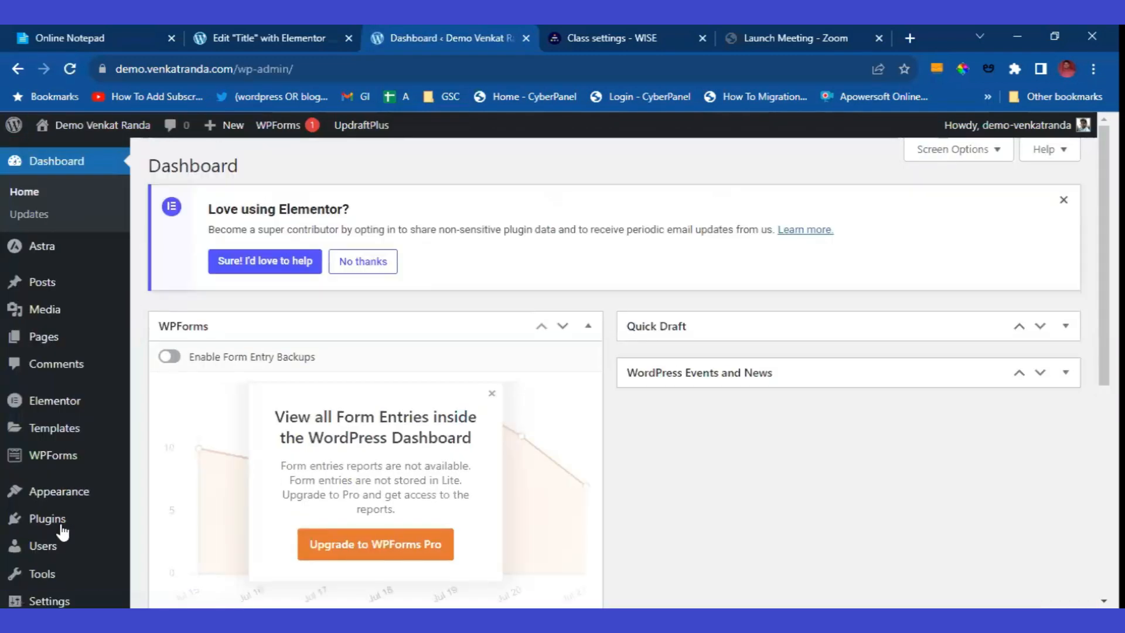
{"action": "mouse_move", "coordinate": [63, 528]}
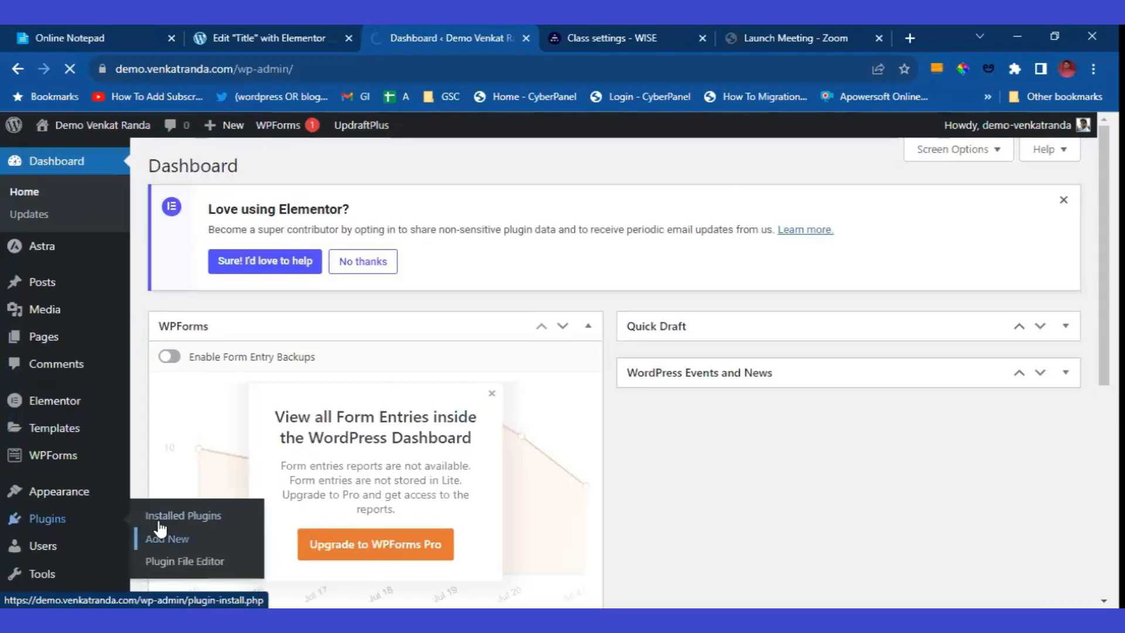
{"action": "left_click", "coordinate": [161, 535]}
{"action": "left_click", "coordinate": [896, 215]}
{"action": "type", "text": "header footer elementor"}
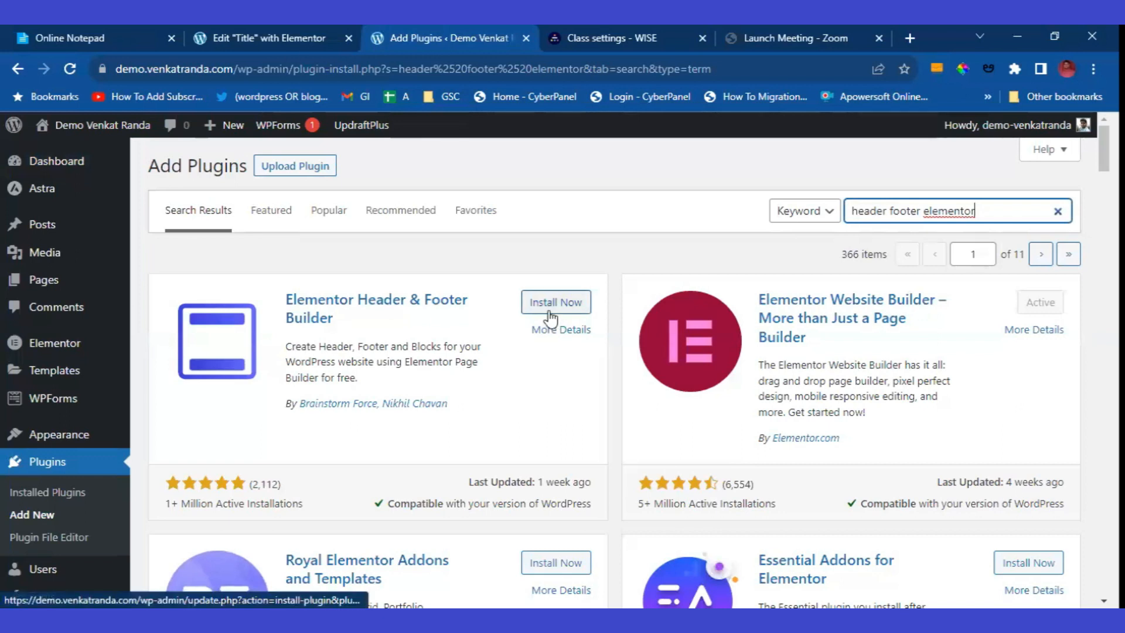
Install and activate the Elementor Header & Footer Builder plugin
{"action": "left_click", "coordinate": [551, 302]}
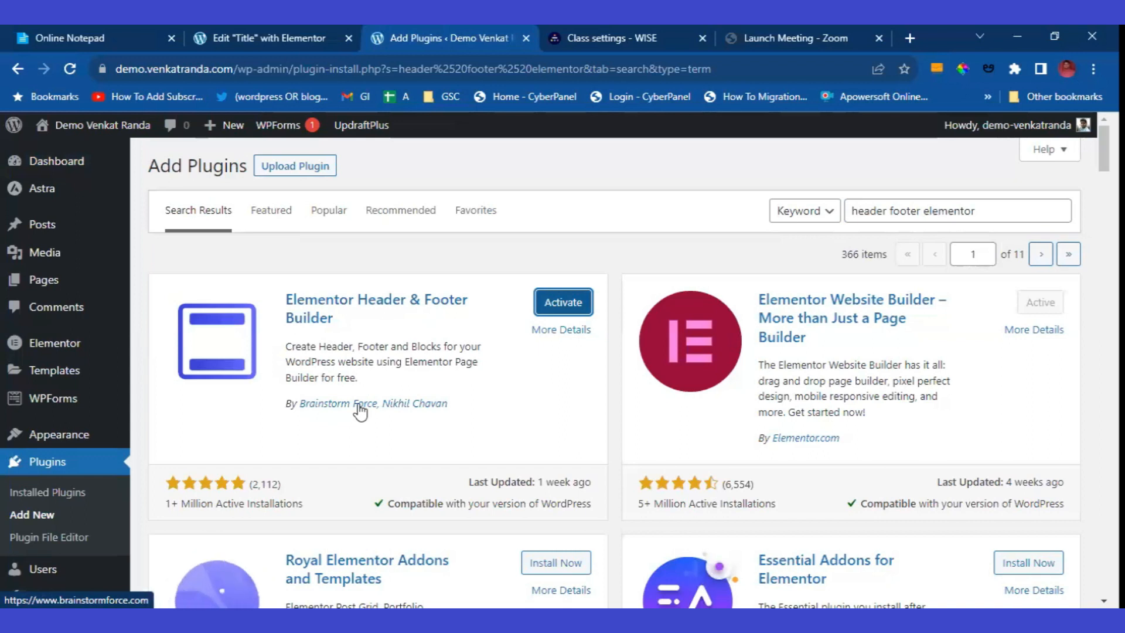
{"action": "left_click", "coordinate": [555, 312]}
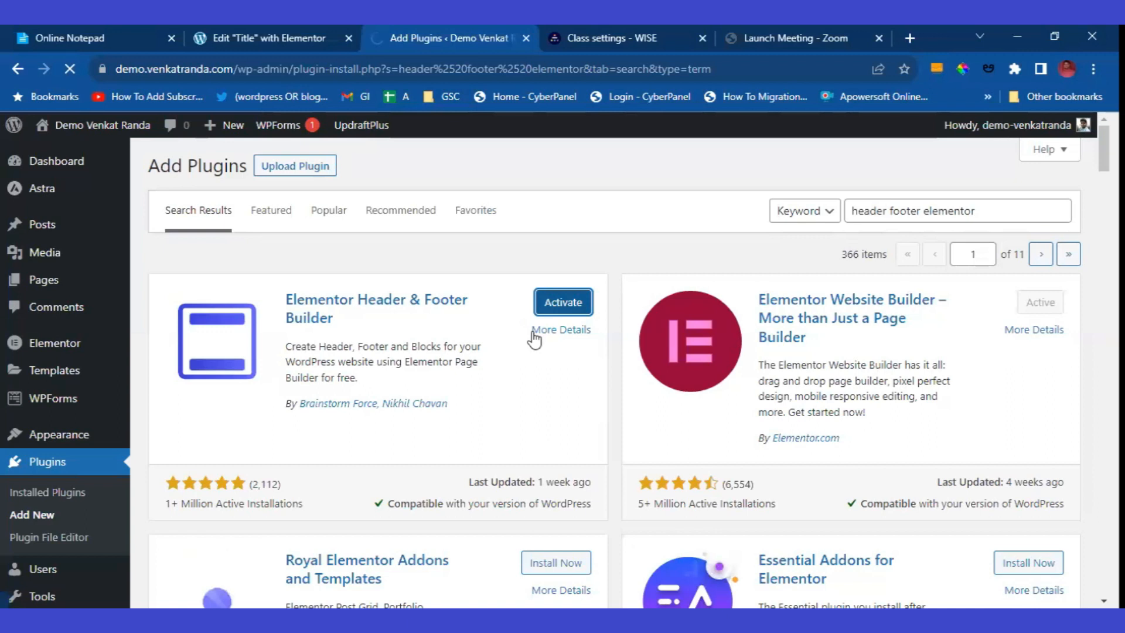
{"action": "scroll", "coordinate": [258, 420], "scroll_direction": "down", "scroll_amount": 2}
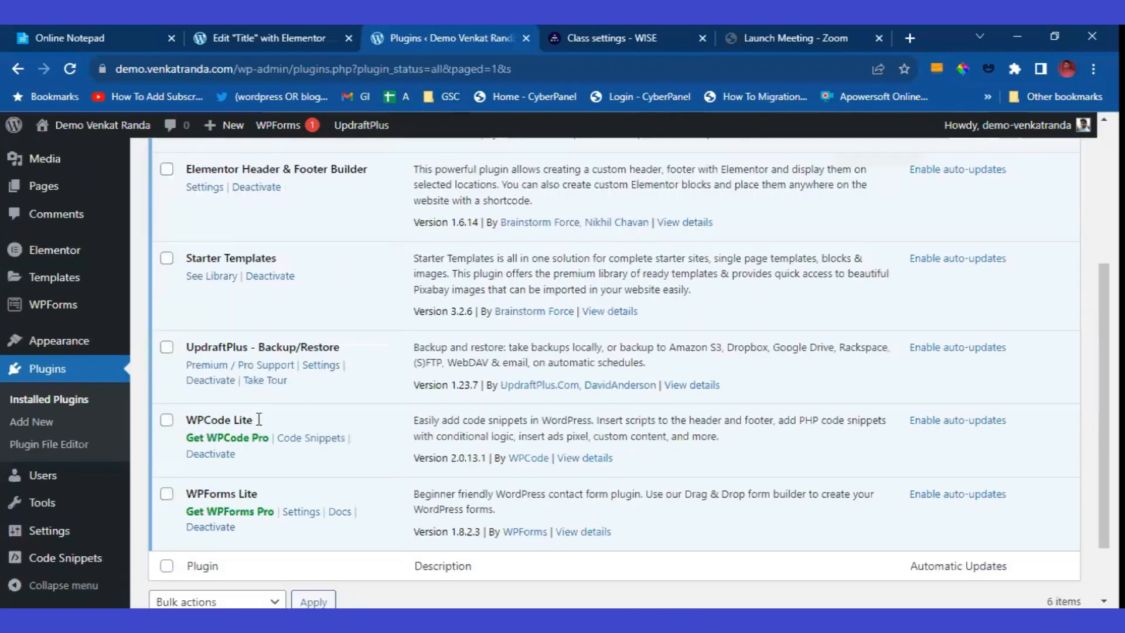
Create a new Elementor Header & Footer Builder template titled "Header", skipping the introductory questions
{"action": "mouse_move", "coordinate": [32, 345]}
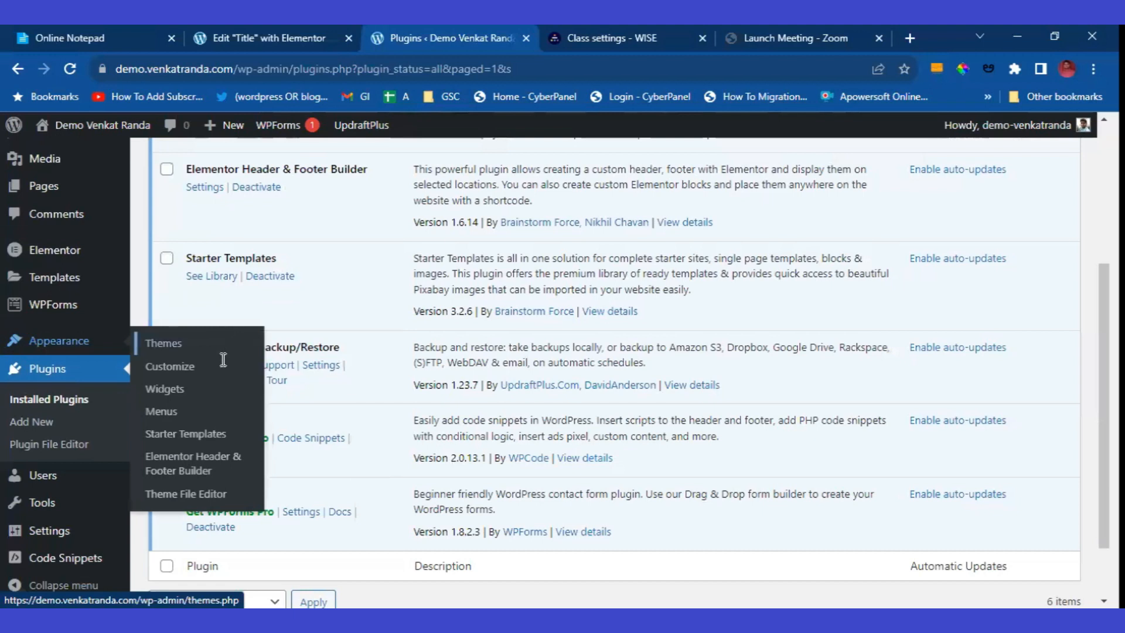
{"action": "left_click", "coordinate": [193, 463]}
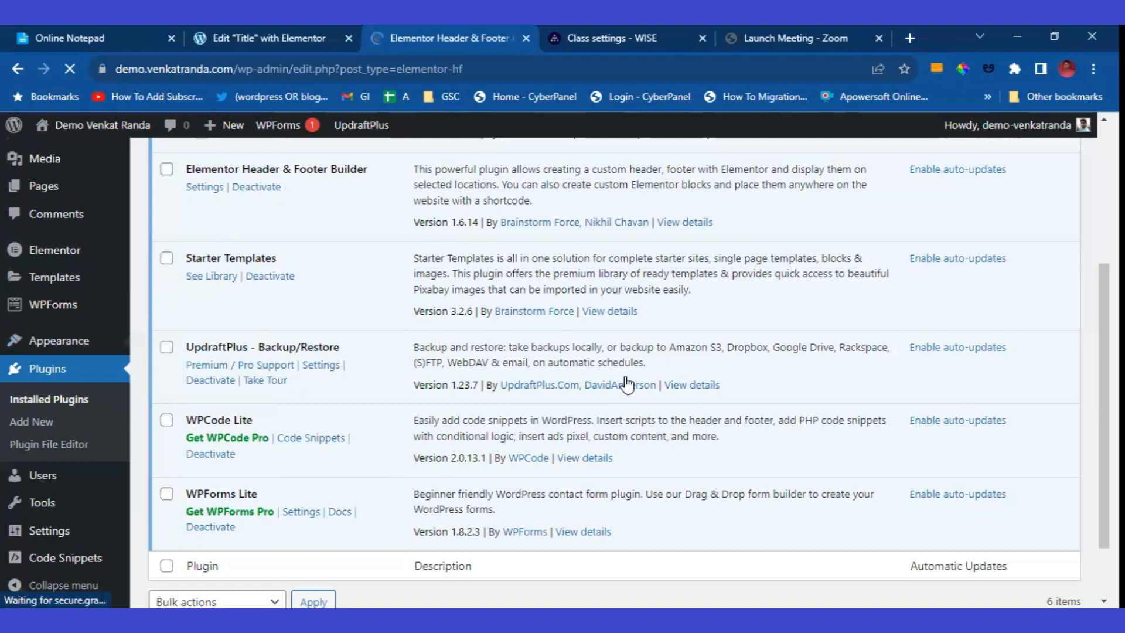
{"action": "left_click", "coordinate": [1065, 209]}
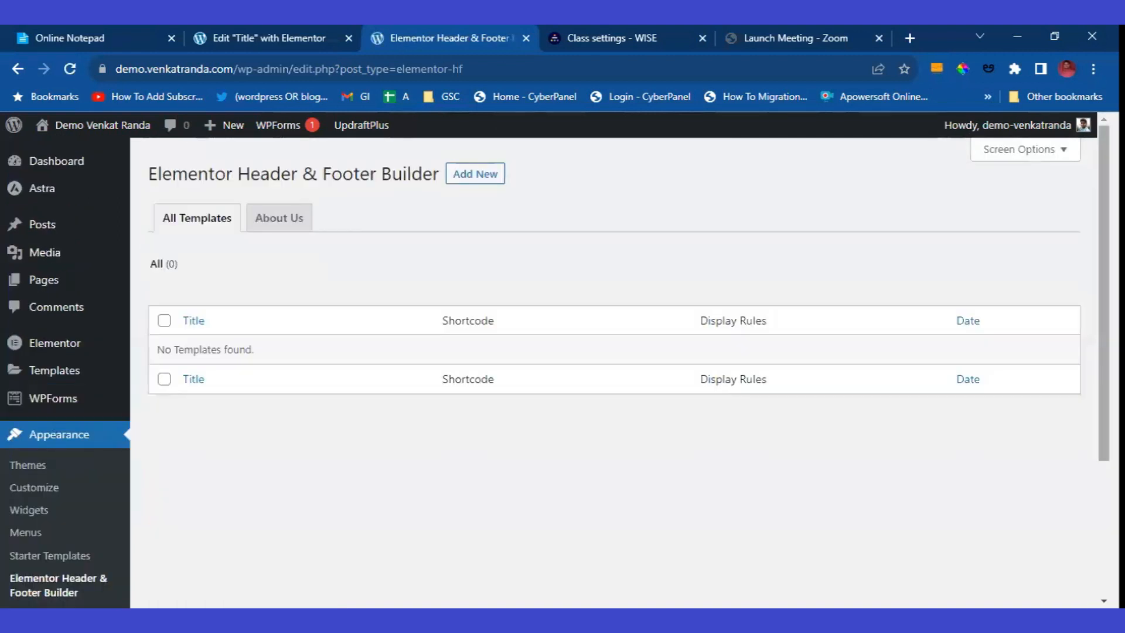
{"action": "left_click", "coordinate": [466, 183]}
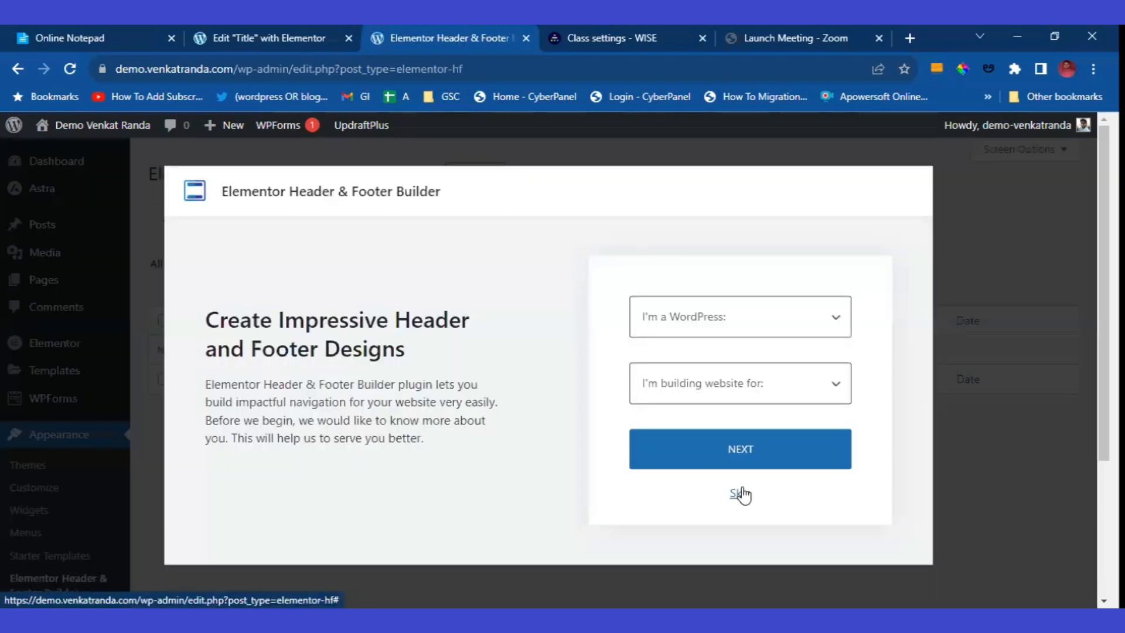
{"action": "left_click", "coordinate": [740, 494]}
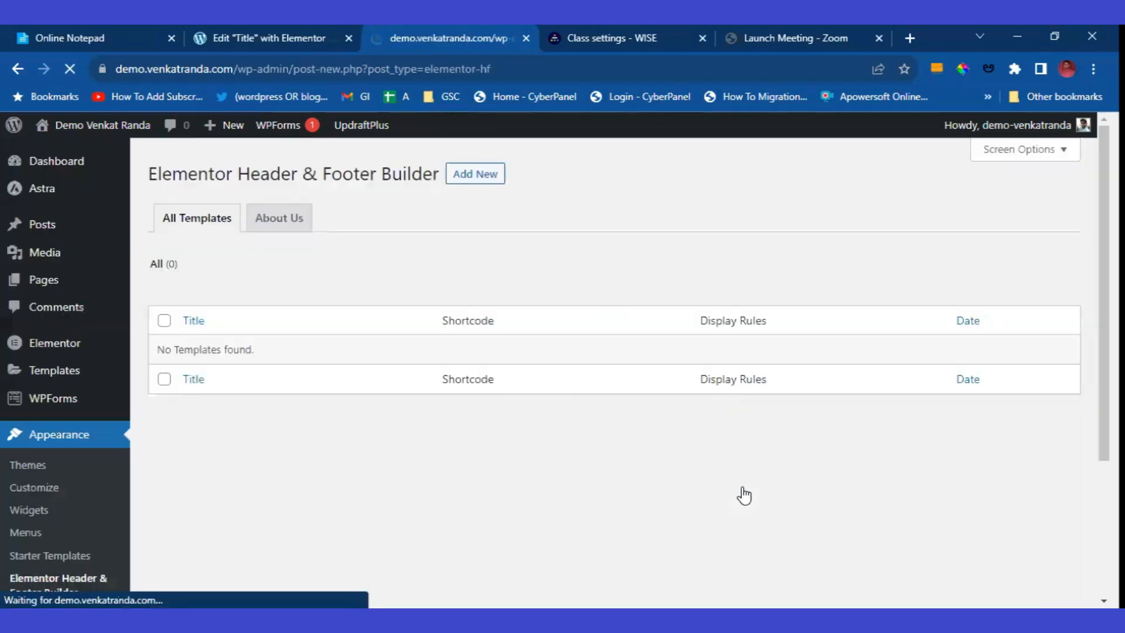
{"action": "type", "text": "Header"}
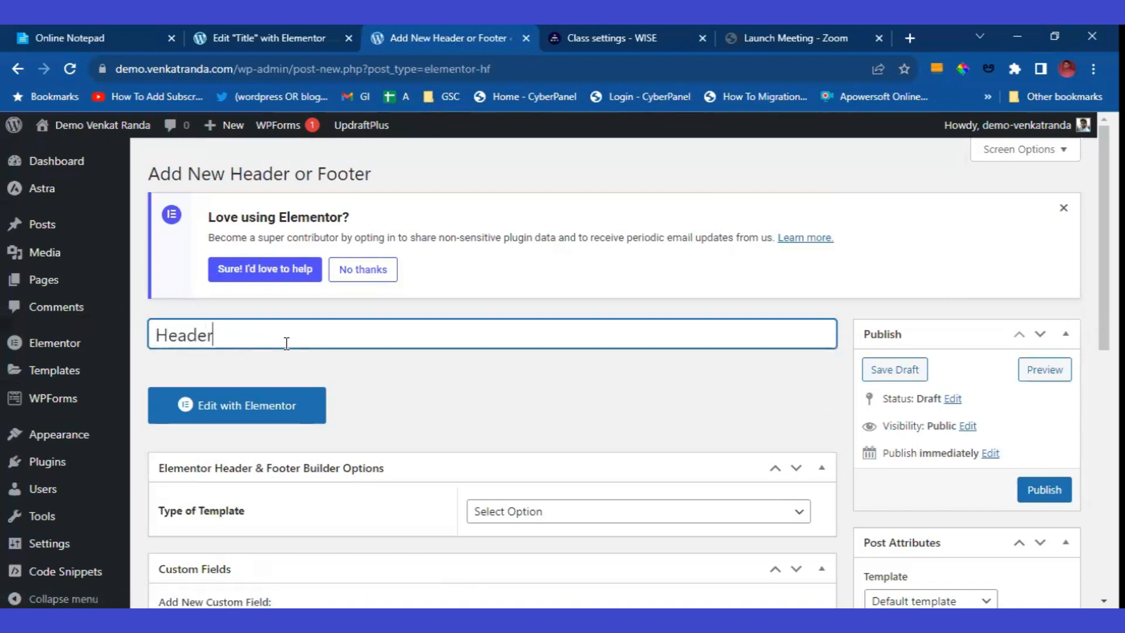
Set the template's type to Header, its display location to Entire Website and its user roles to All
{"action": "scroll", "coordinate": [287, 343], "scroll_direction": "down", "scroll_amount": 3}
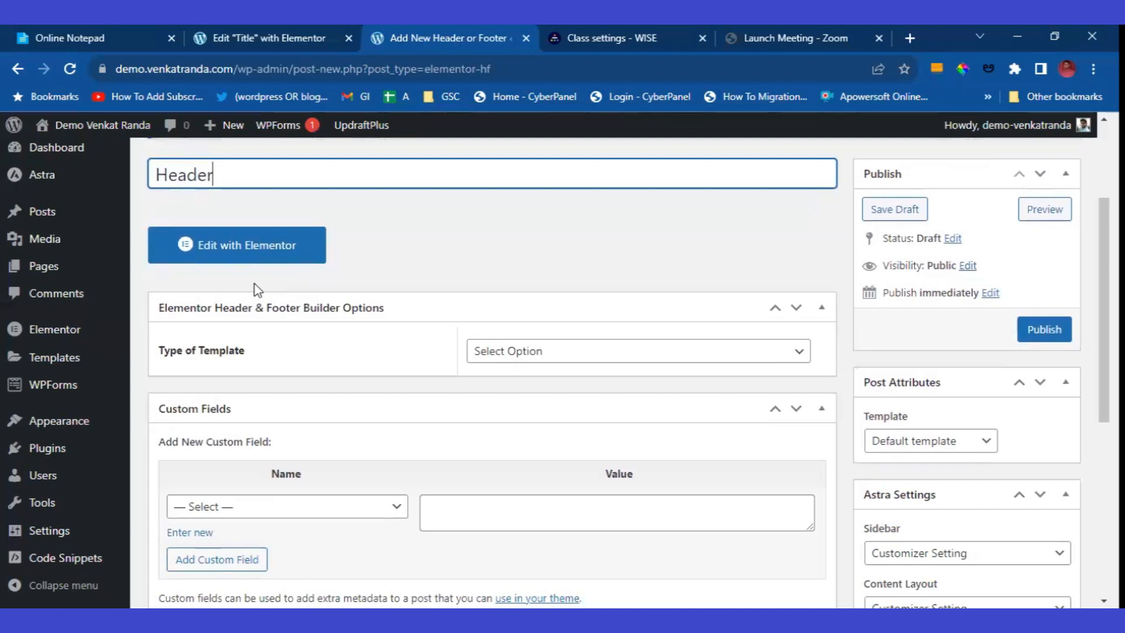
{"action": "left_click", "coordinate": [564, 353]}
{"action": "left_click", "coordinate": [563, 387]}
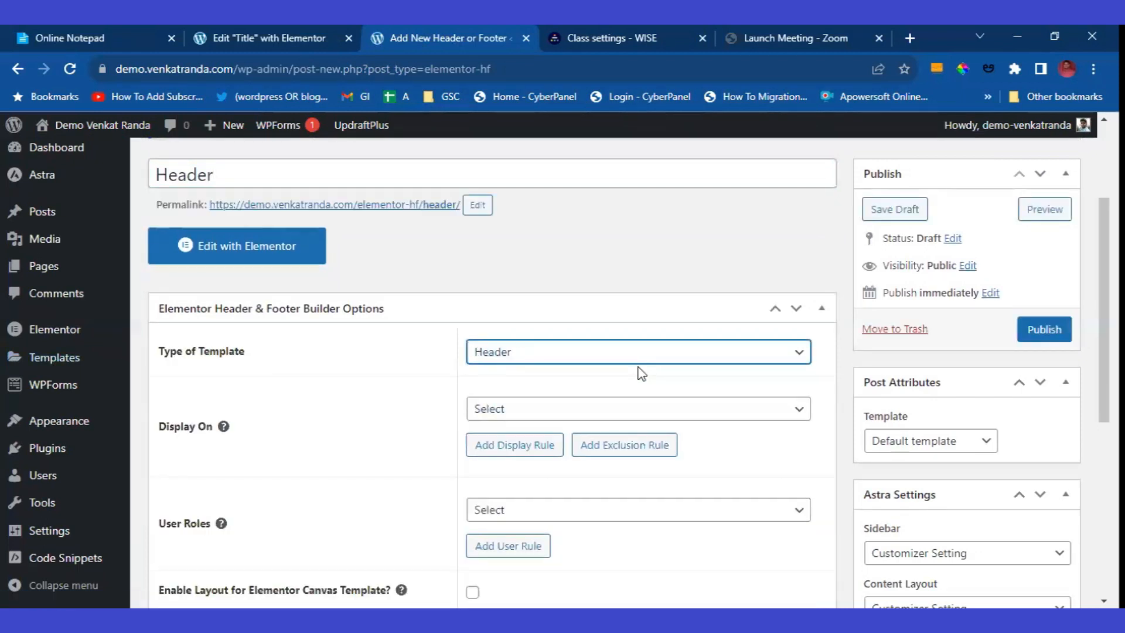
{"action": "left_click", "coordinate": [609, 409]}
{"action": "left_click", "coordinate": [522, 115]}
{"action": "scroll", "coordinate": [516, 345], "scroll_direction": "down", "scroll_amount": 2}
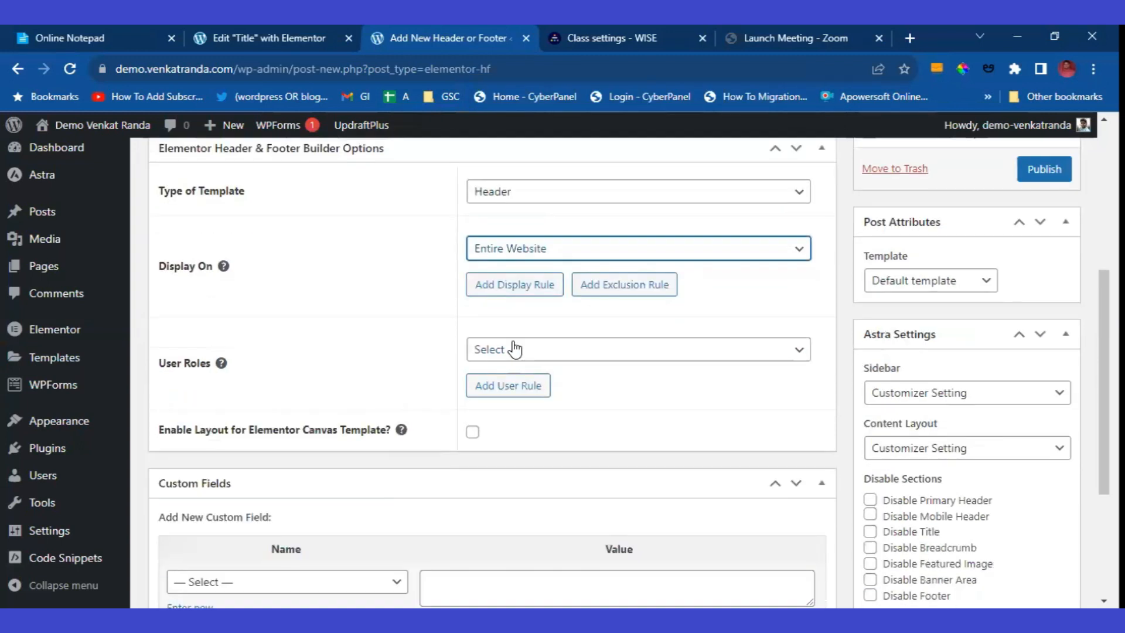
{"action": "left_click", "coordinate": [515, 349]}
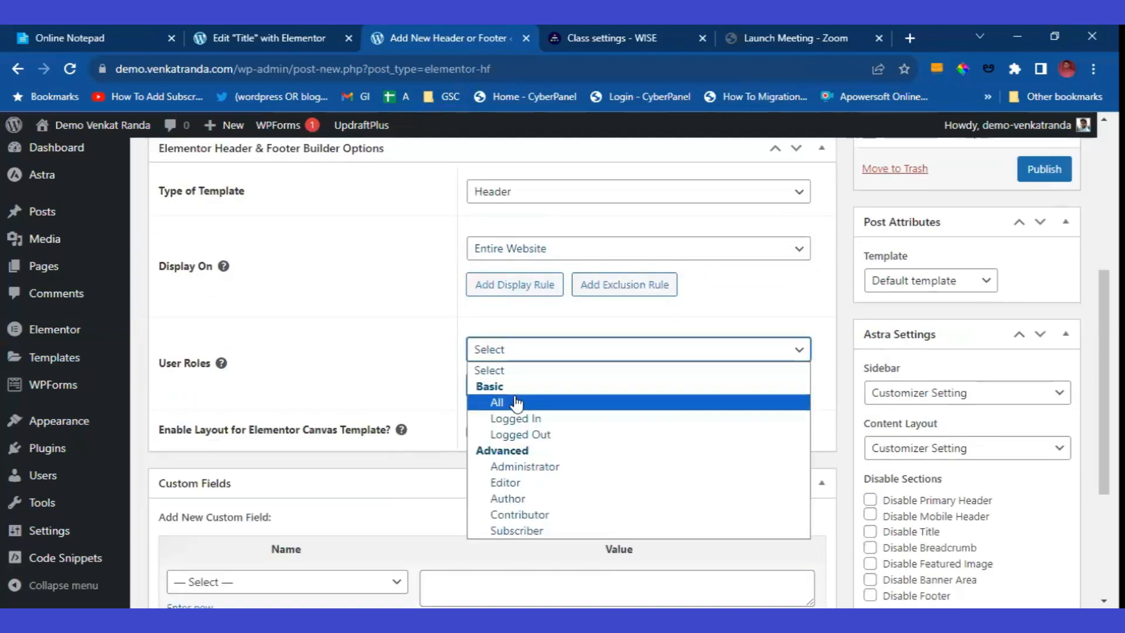
{"action": "left_click", "coordinate": [517, 404]}
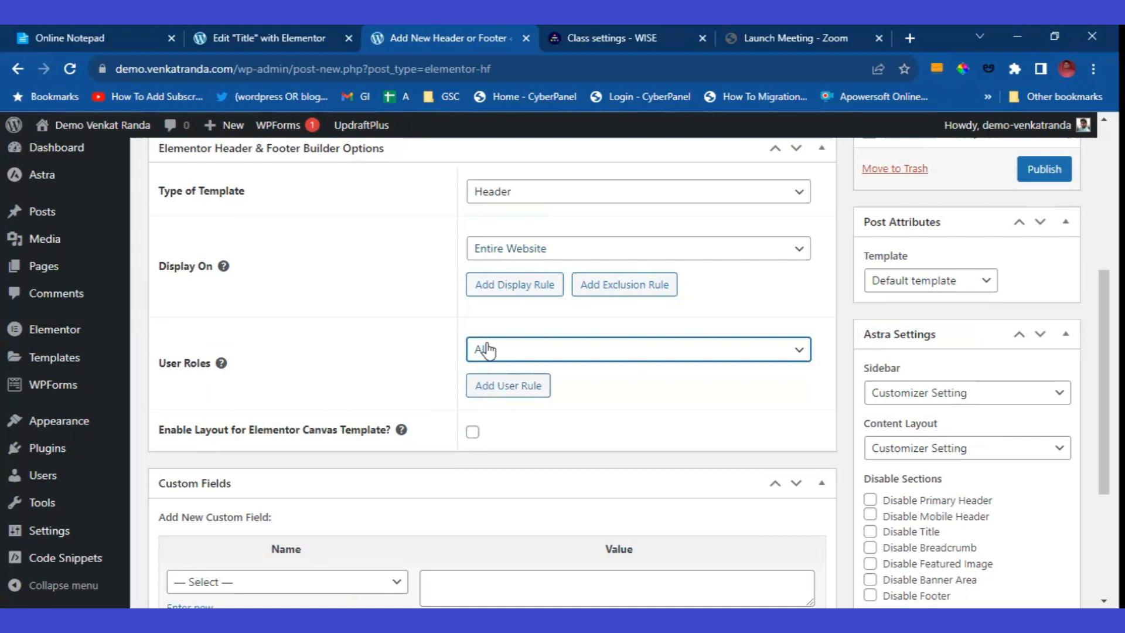
Publish the Header template and open it in the Elementor editor
{"action": "scroll", "coordinate": [544, 352], "scroll_direction": "up", "scroll_amount": 5}
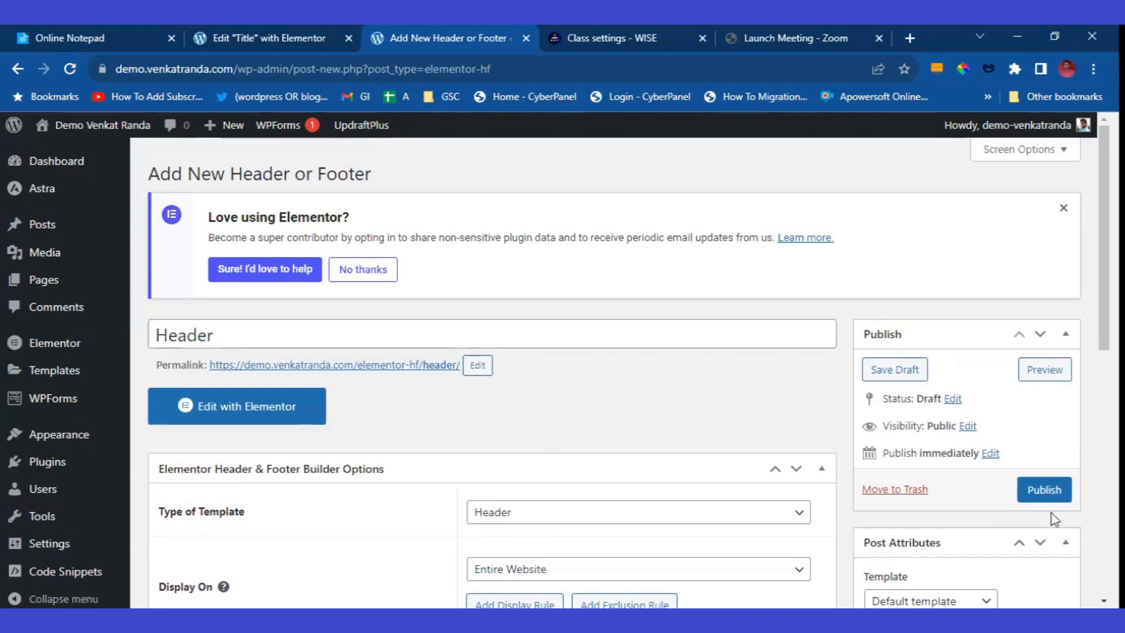
{"action": "left_click", "coordinate": [1036, 503]}
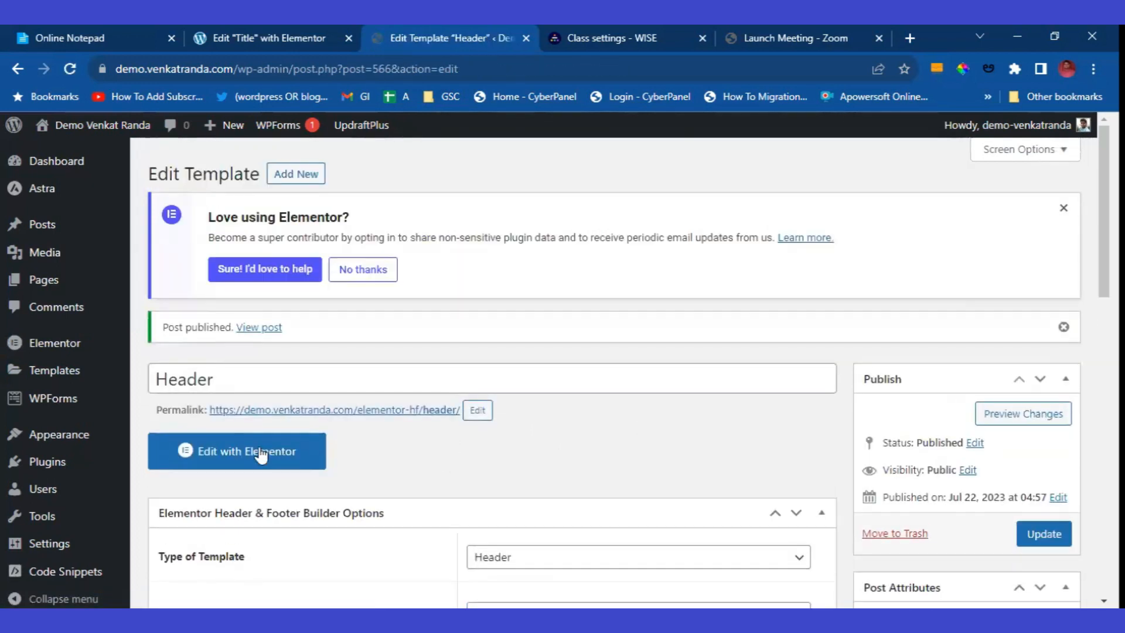
{"action": "left_click", "coordinate": [260, 454]}
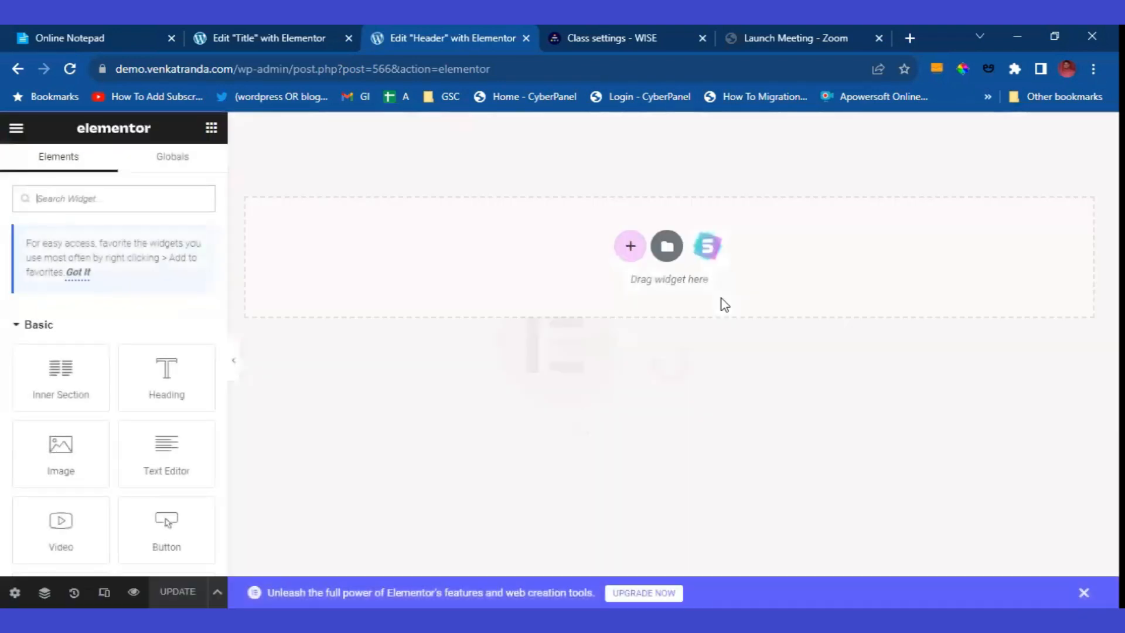
Add a two-column section with a narrow first and a wide second column, and set its columns gap to No Gap
{"action": "left_click", "coordinate": [629, 246]}
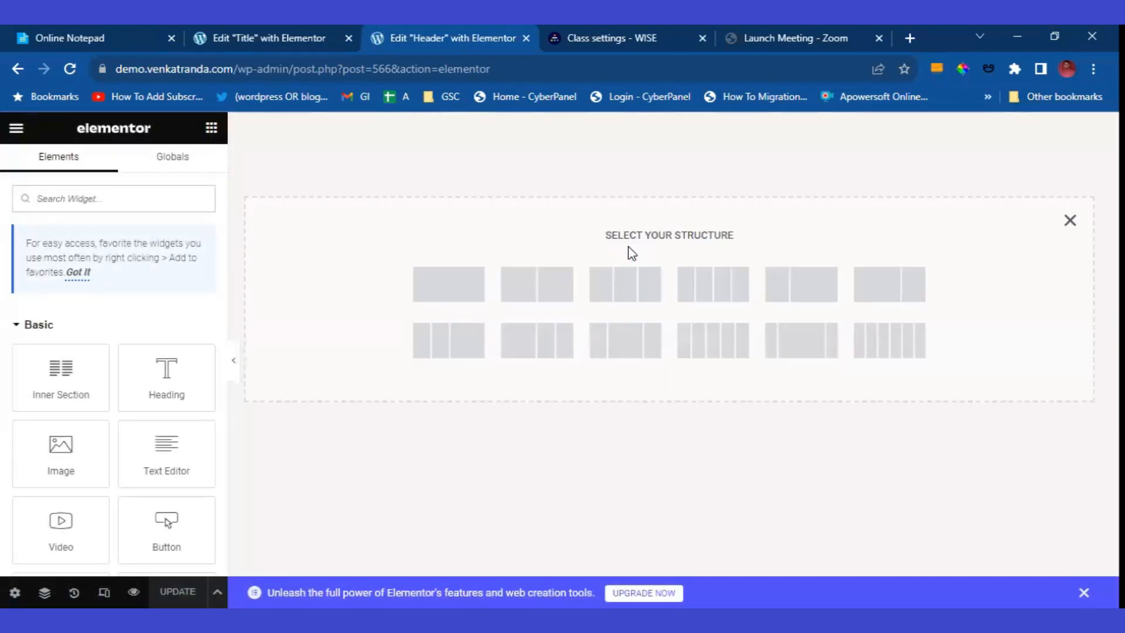
{"action": "left_click", "coordinate": [786, 287]}
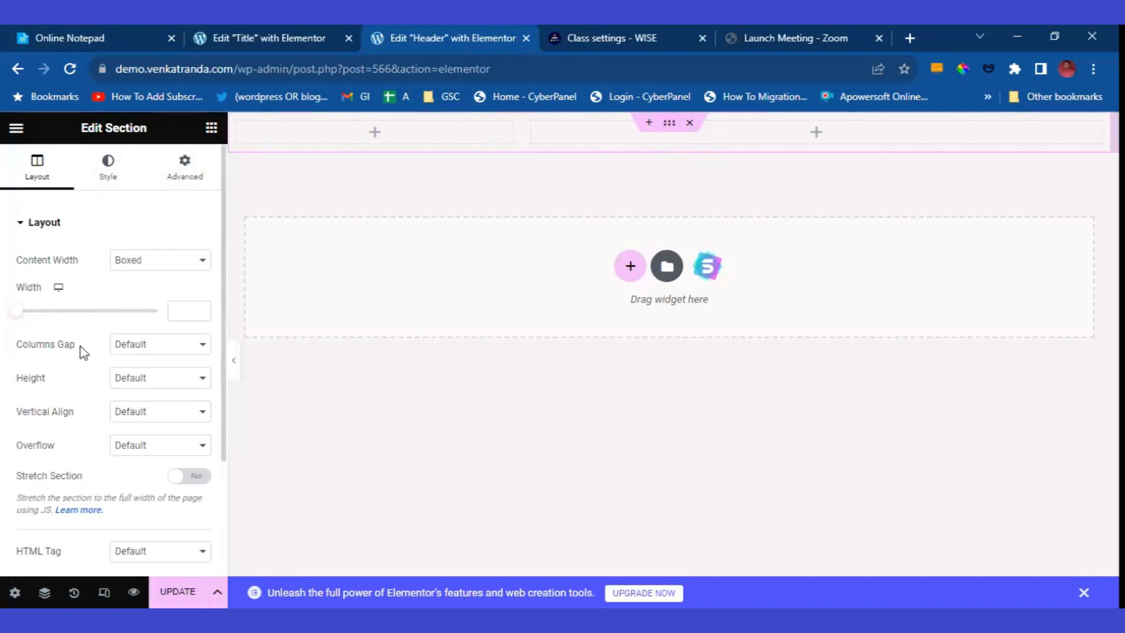
{"action": "left_click", "coordinate": [121, 350]}
{"action": "left_click", "coordinate": [131, 375]}
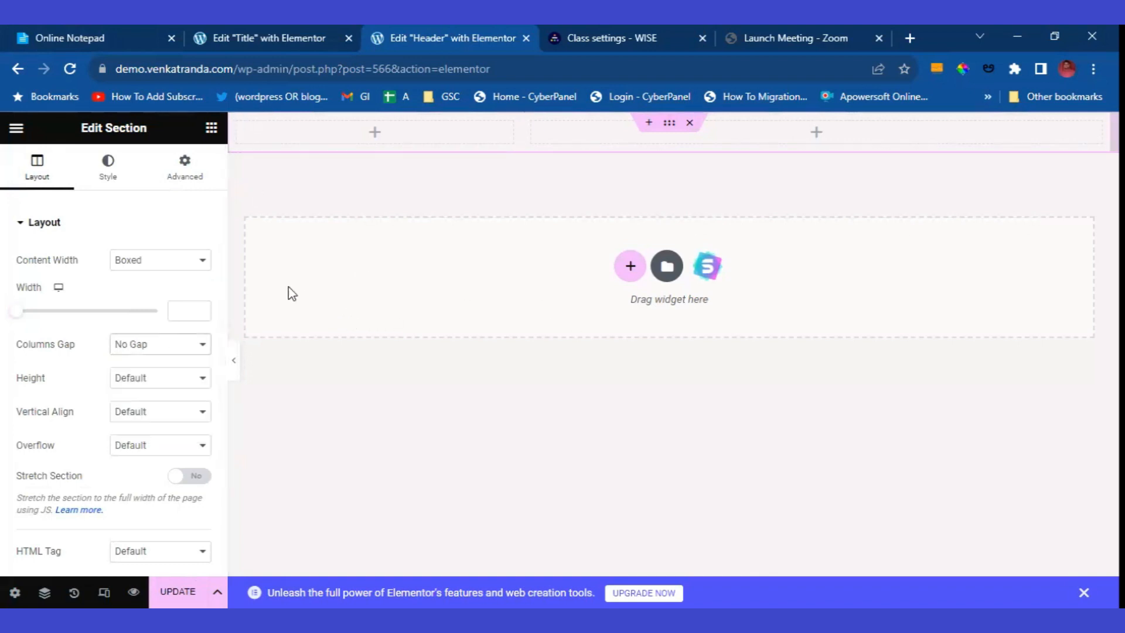
Give the header section a classic background in the global color Theme Color 2
{"action": "left_click", "coordinate": [109, 170]}
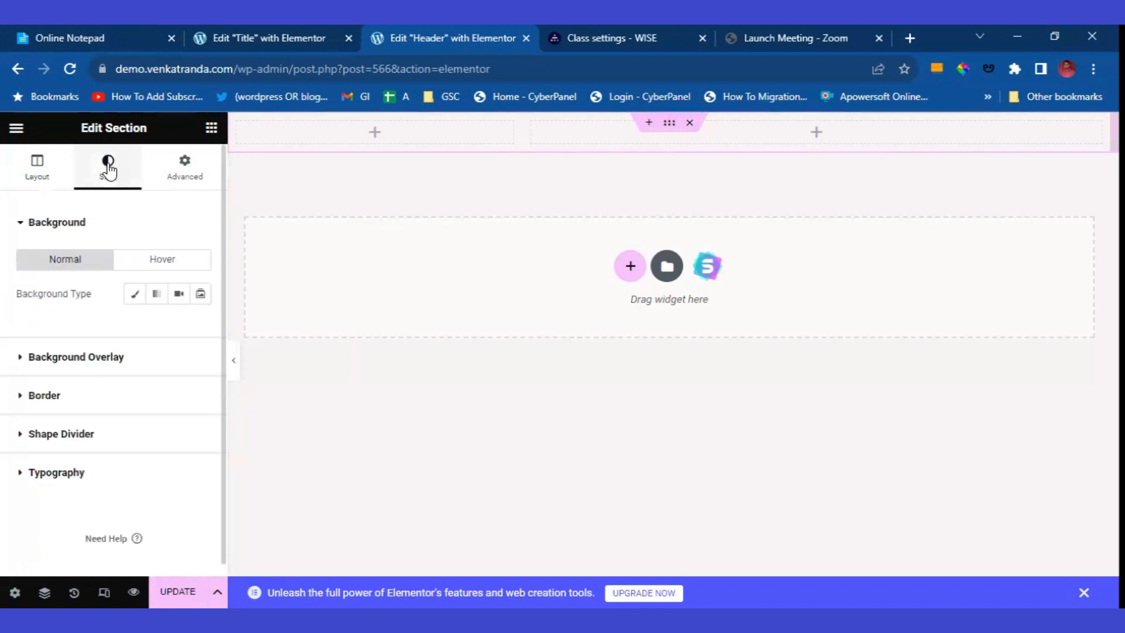
{"action": "left_click", "coordinate": [133, 294]}
{"action": "left_click", "coordinate": [178, 328]}
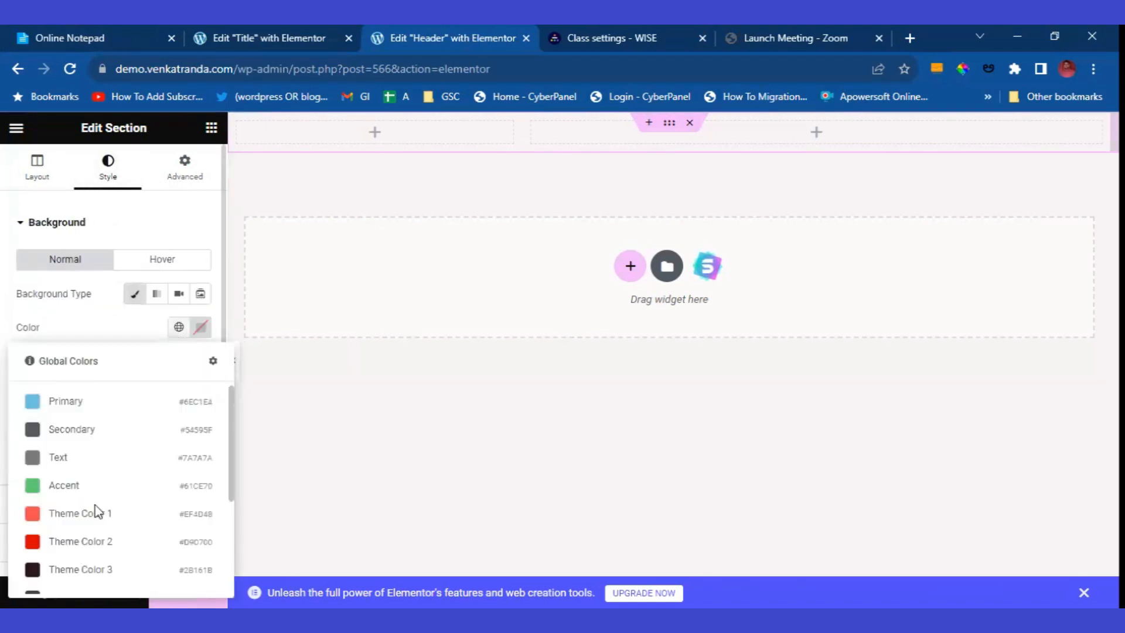
{"action": "left_click", "coordinate": [101, 542]}
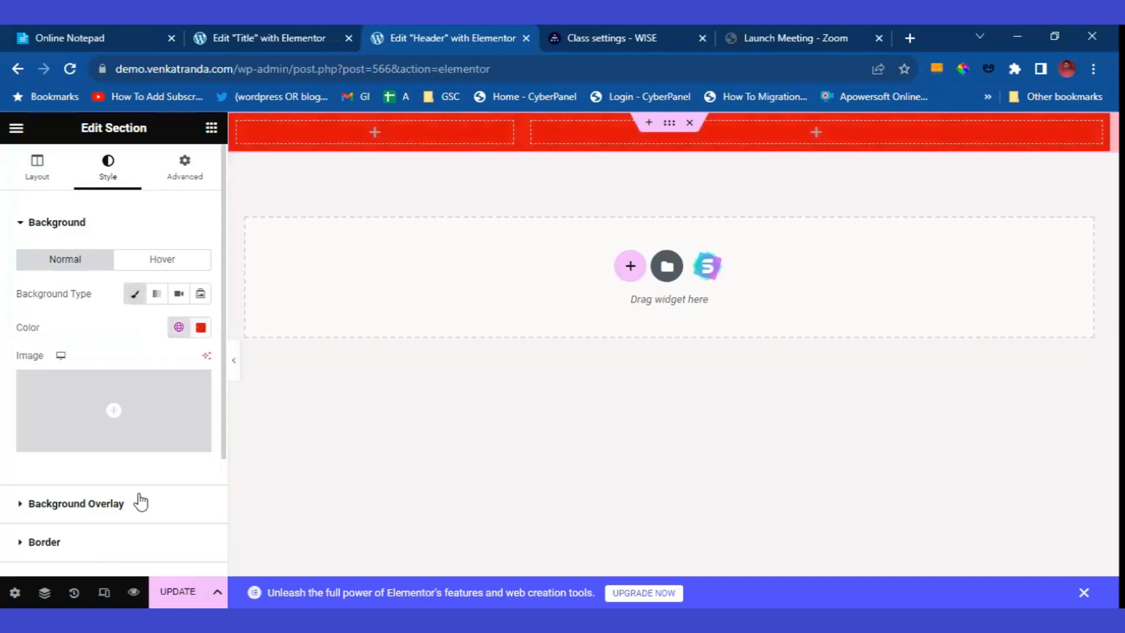
Search the widgets for "title" and place the unlocked Site Title widget in the section's narrow first column
{"action": "left_click", "coordinate": [379, 136]}
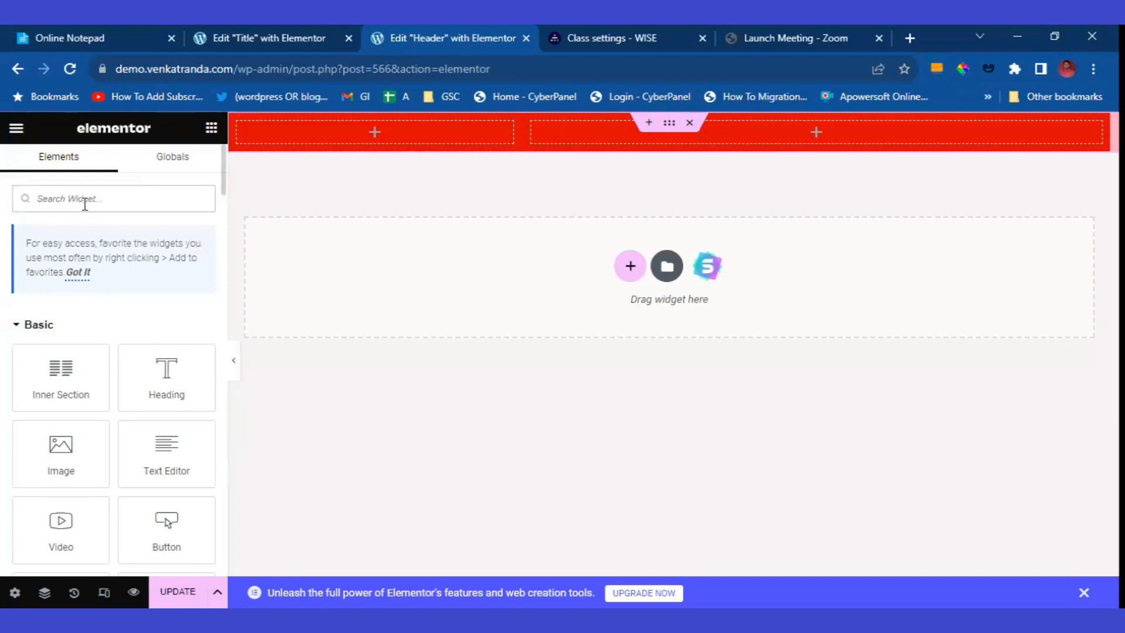
{"action": "left_click", "coordinate": [85, 204]}
{"action": "type", "text": "title"}
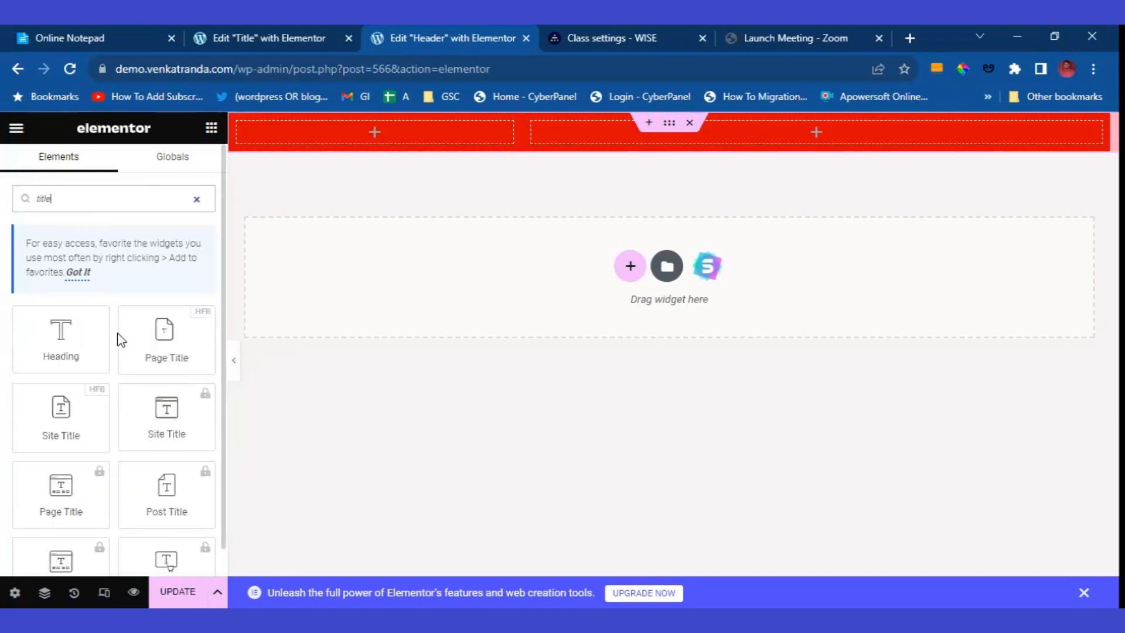
{"action": "left_click_drag", "start_coordinate": [65, 417], "coordinate": [367, 135]}
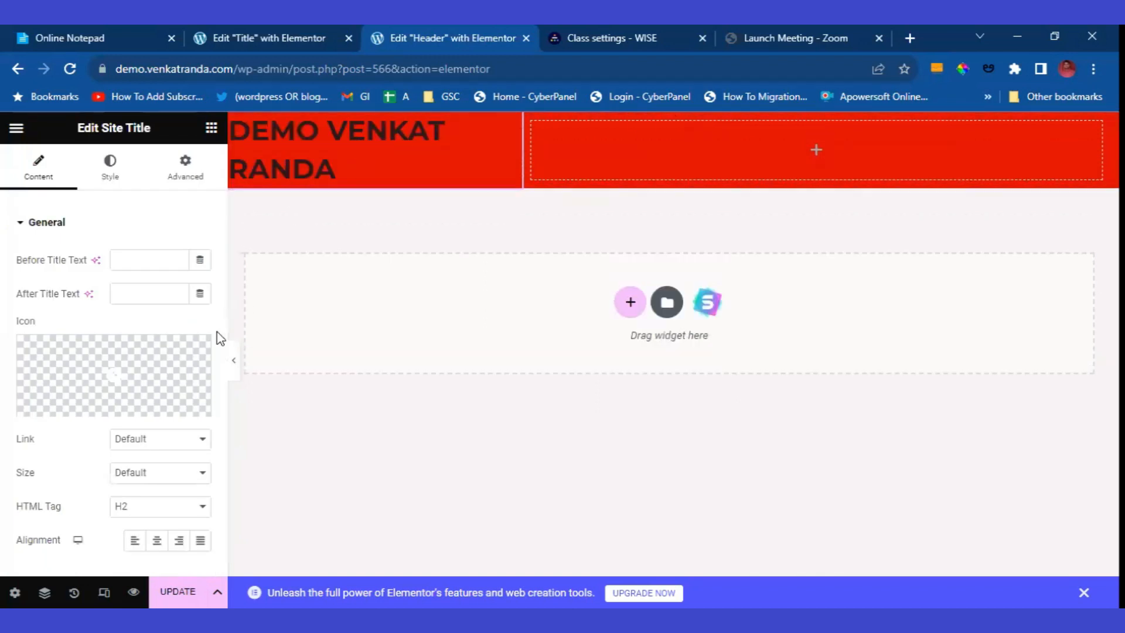
Search the widgets for "menu" and place a Navigation Menu widget in the section's wide second column
{"action": "left_click", "coordinate": [816, 154]}
{"action": "type", "text": "menu"}
{"action": "left_click_drag", "start_coordinate": [157, 351], "coordinate": [818, 149]}
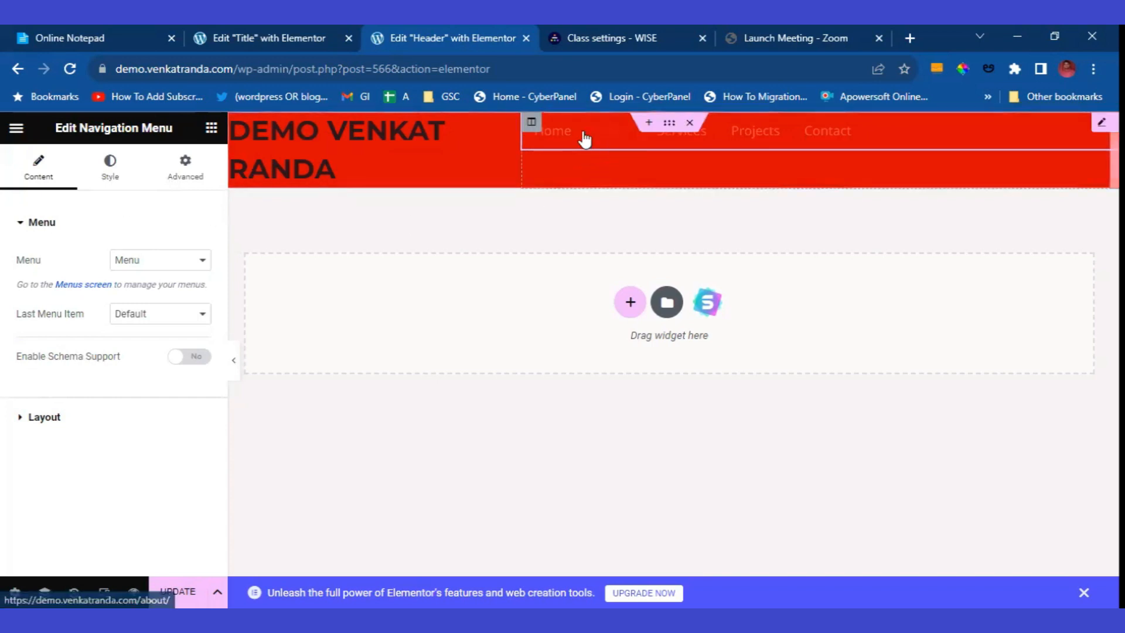
Set the vertical alignment of the column holding the navigation menu to Middle
{"action": "left_click", "coordinate": [531, 123]}
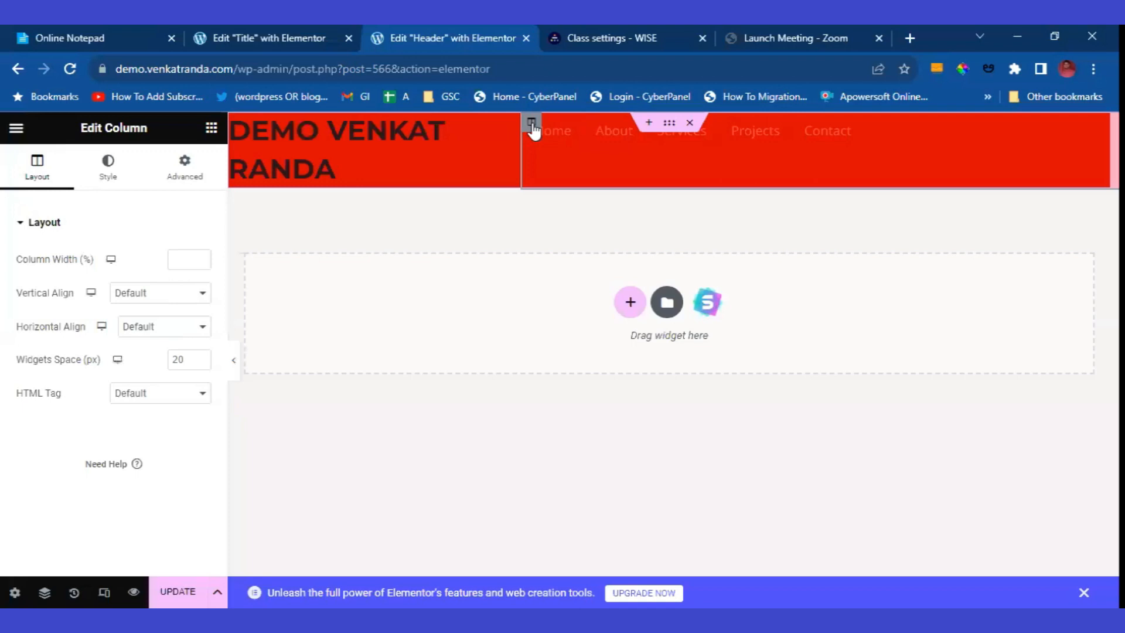
{"action": "left_click", "coordinate": [137, 297]}
{"action": "left_click", "coordinate": [136, 336]}
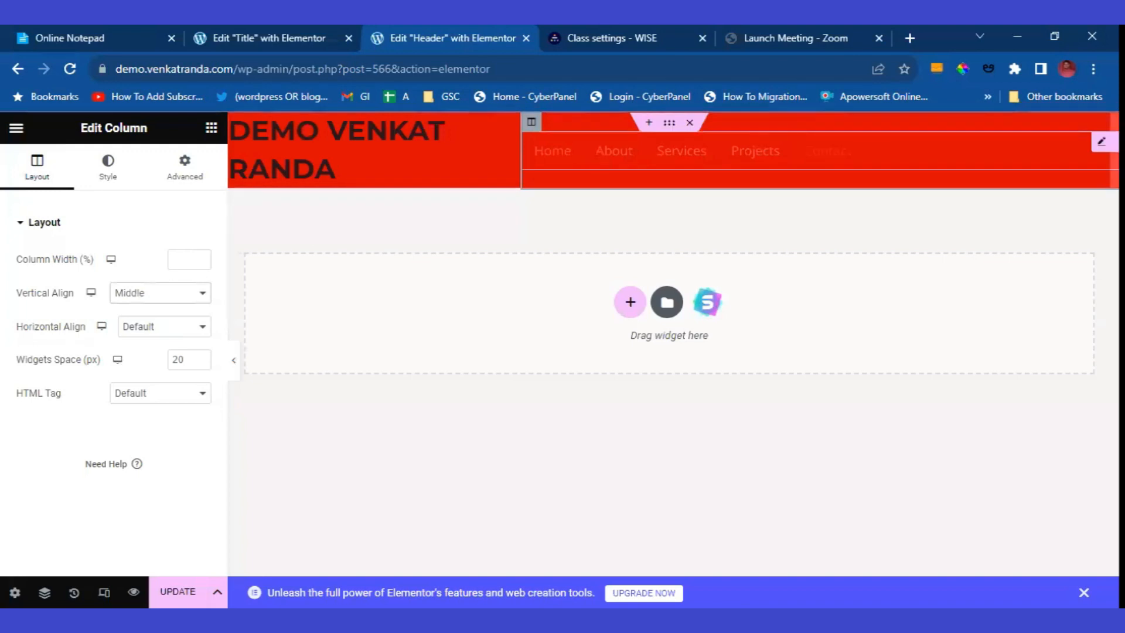
Align the navigation menu's items to the right in its layout settings
{"action": "left_click", "coordinate": [1102, 142]}
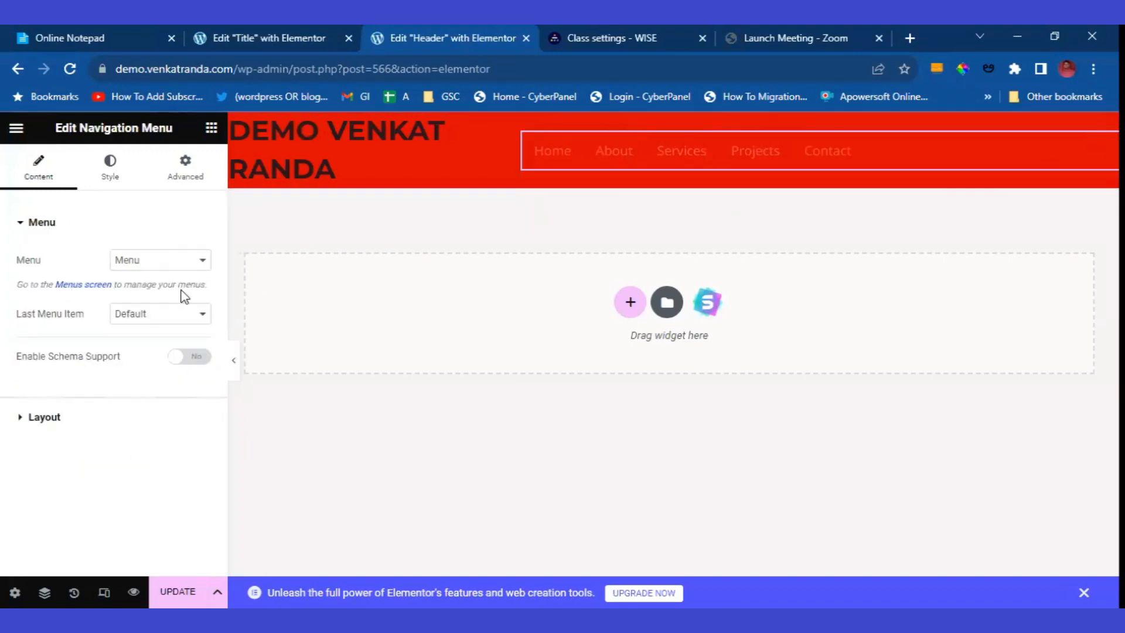
{"action": "left_click", "coordinate": [44, 417]}
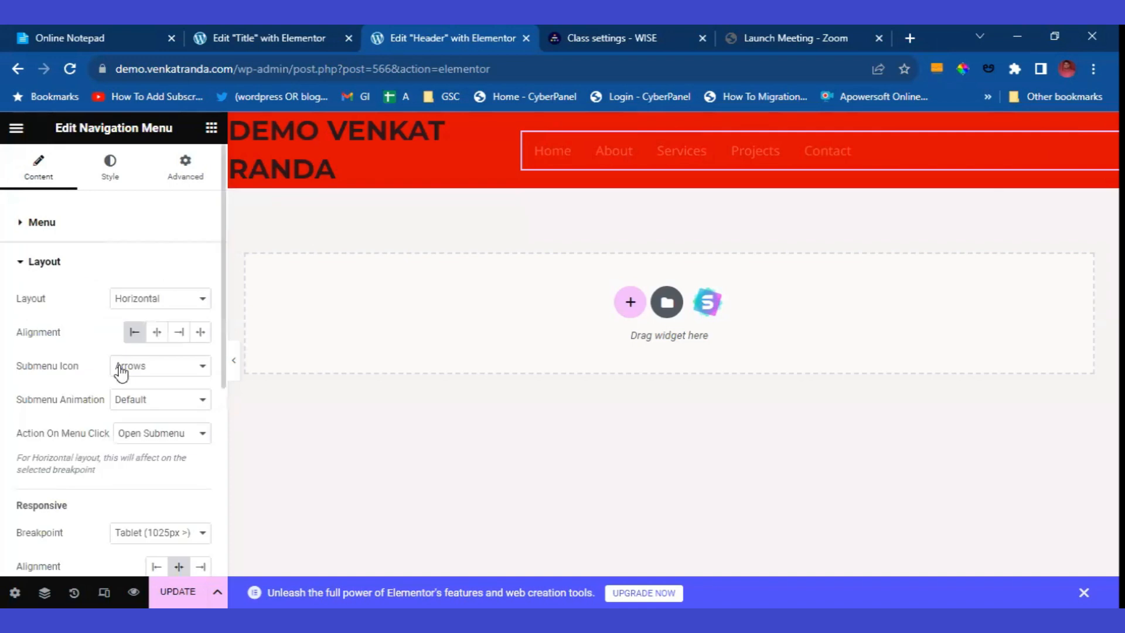
{"action": "scroll", "coordinate": [168, 283], "scroll_direction": "down", "scroll_amount": 3}
{"action": "scroll", "coordinate": [171, 244], "scroll_direction": "up", "scroll_amount": 3}
{"action": "left_click", "coordinate": [178, 332]}
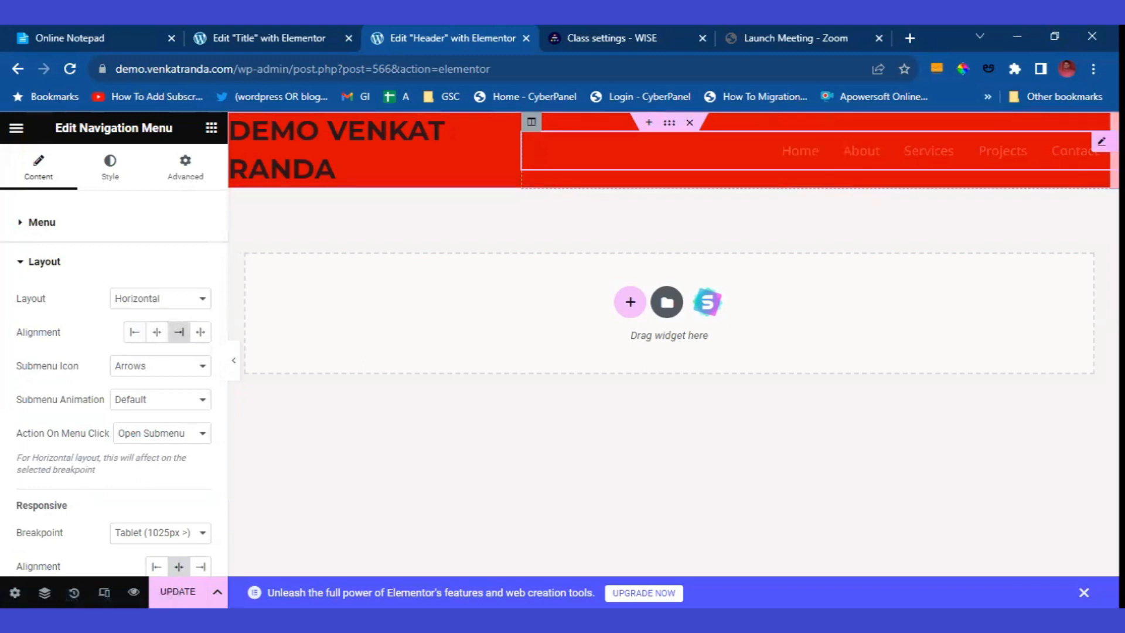
Set the main menu's normal text color to the global color Theme Color 6
{"action": "left_click", "coordinate": [99, 173]}
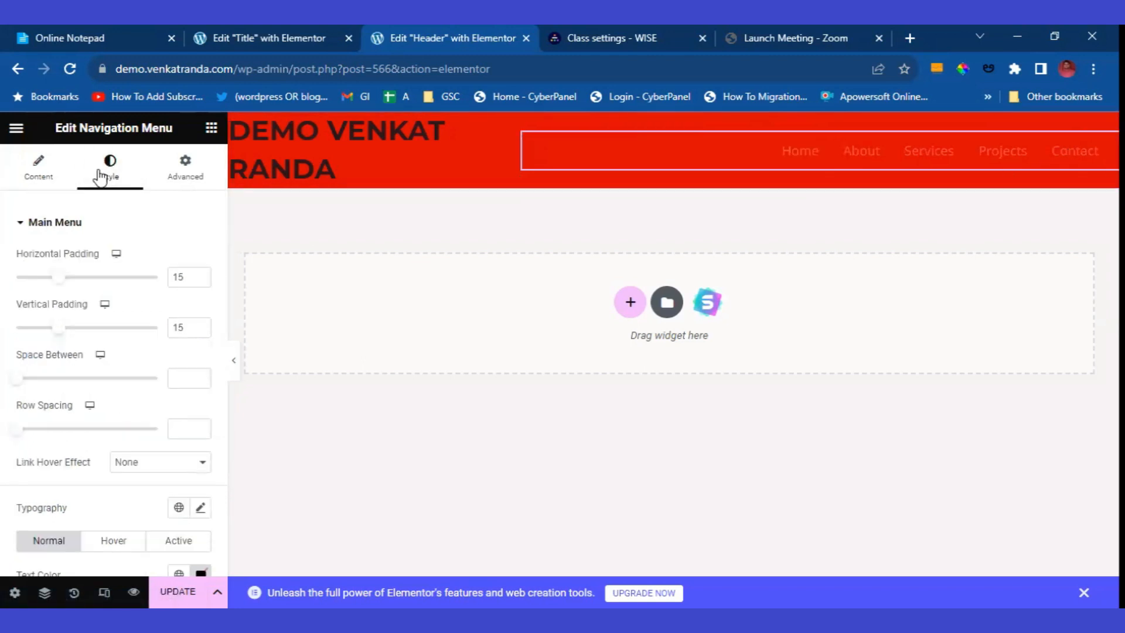
{"action": "scroll", "coordinate": [105, 328], "scroll_direction": "down", "scroll_amount": 3}
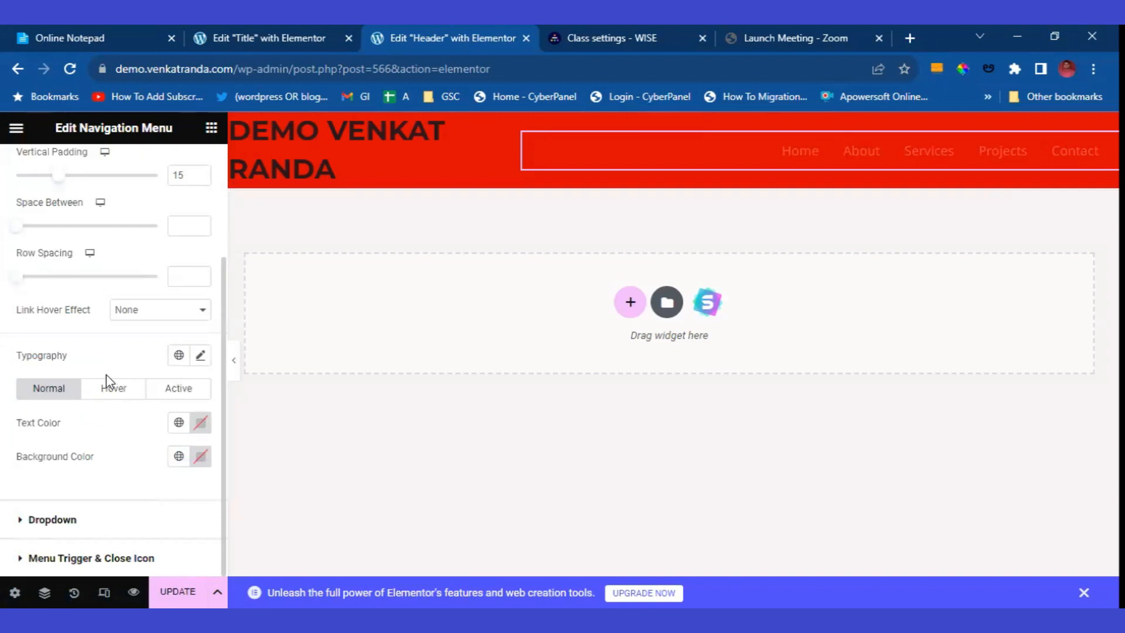
{"action": "left_click", "coordinate": [179, 423]}
{"action": "scroll", "coordinate": [134, 356], "scroll_direction": "down", "scroll_amount": 3}
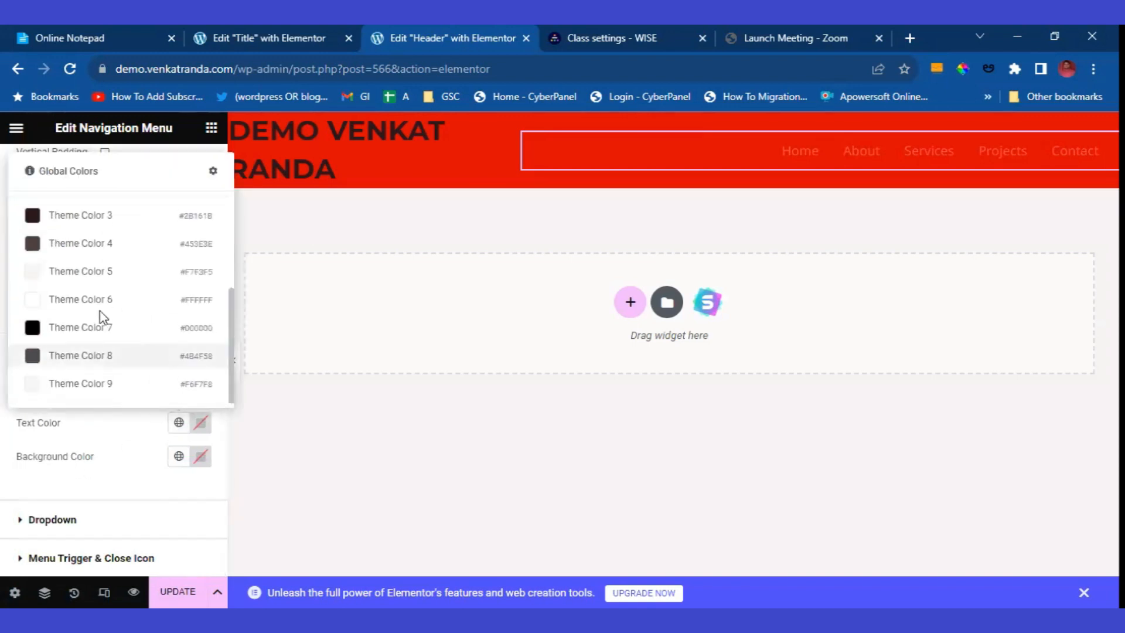
{"action": "left_click", "coordinate": [85, 300]}
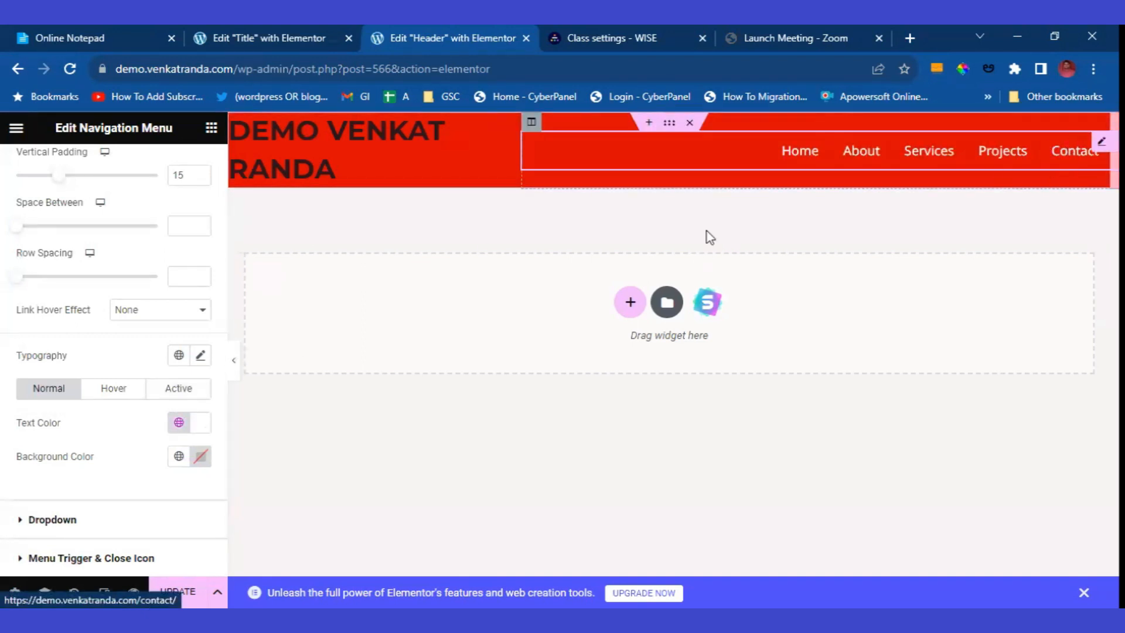
Set the navigation menu's last menu item to display as a Button
{"action": "scroll", "coordinate": [94, 418], "scroll_direction": "up", "scroll_amount": 3}
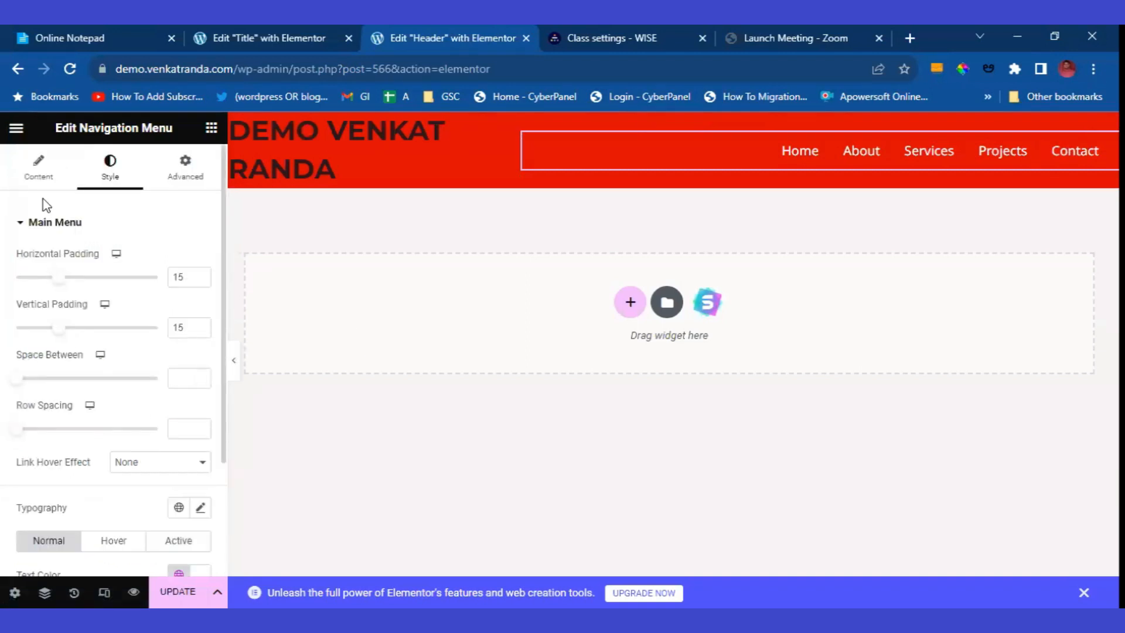
{"action": "left_click", "coordinate": [45, 179]}
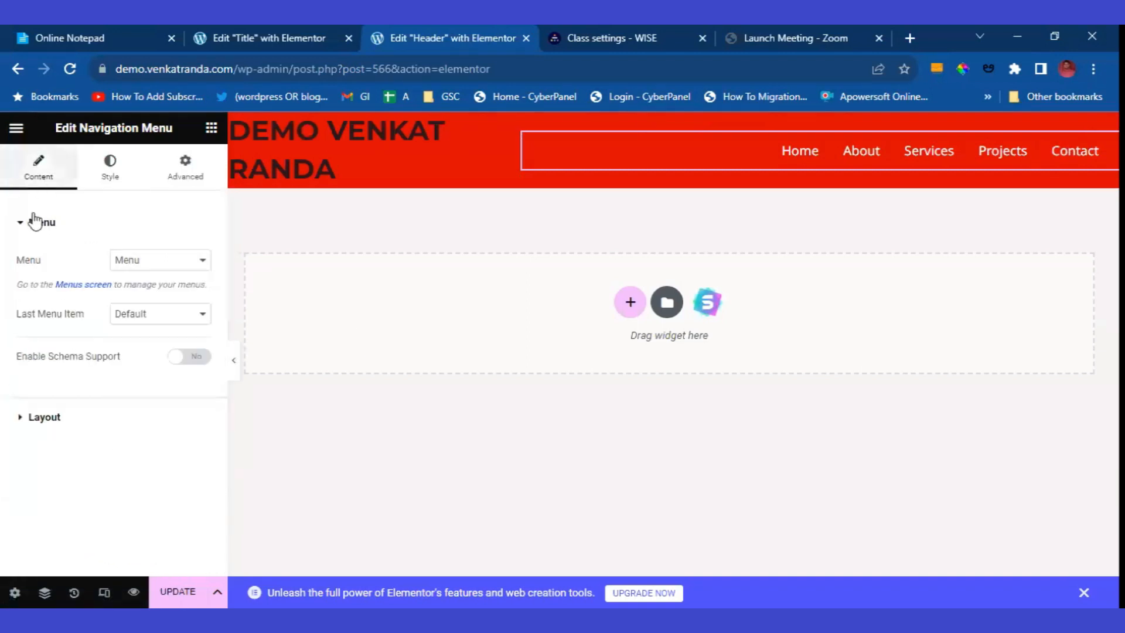
{"action": "left_click", "coordinate": [126, 325]}
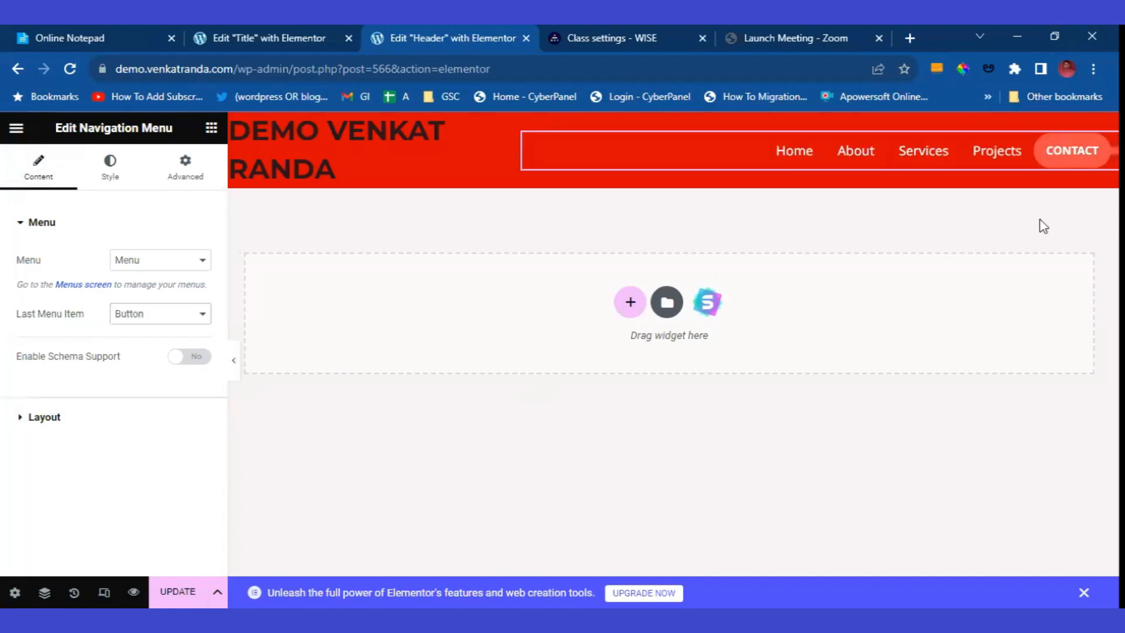
Give the menu's Contact button a classic background in the global color Theme Color 3 and update the header
{"action": "left_click", "coordinate": [112, 175]}
{"action": "scroll", "coordinate": [110, 530], "scroll_direction": "down", "scroll_amount": 3}
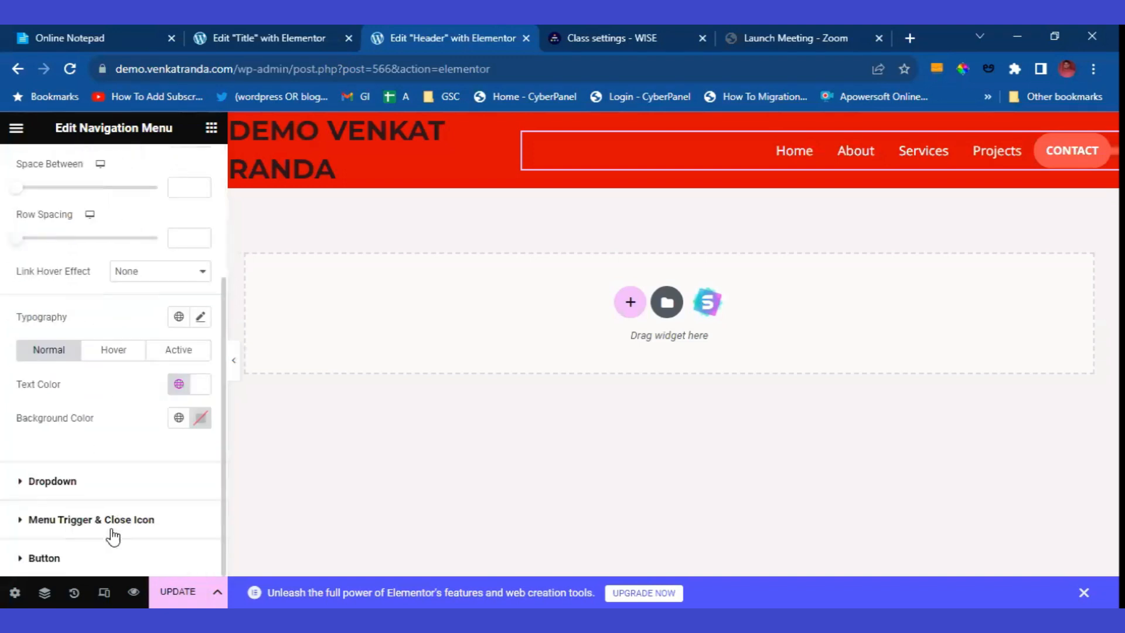
{"action": "left_click", "coordinate": [21, 559]}
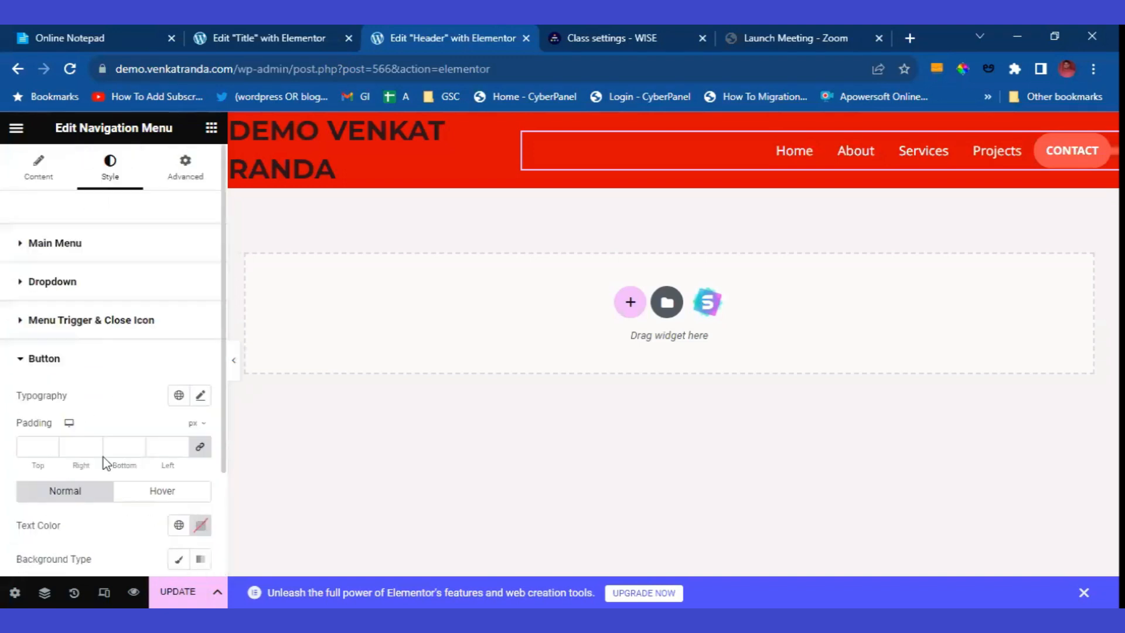
{"action": "scroll", "coordinate": [118, 450], "scroll_direction": "down", "scroll_amount": 2}
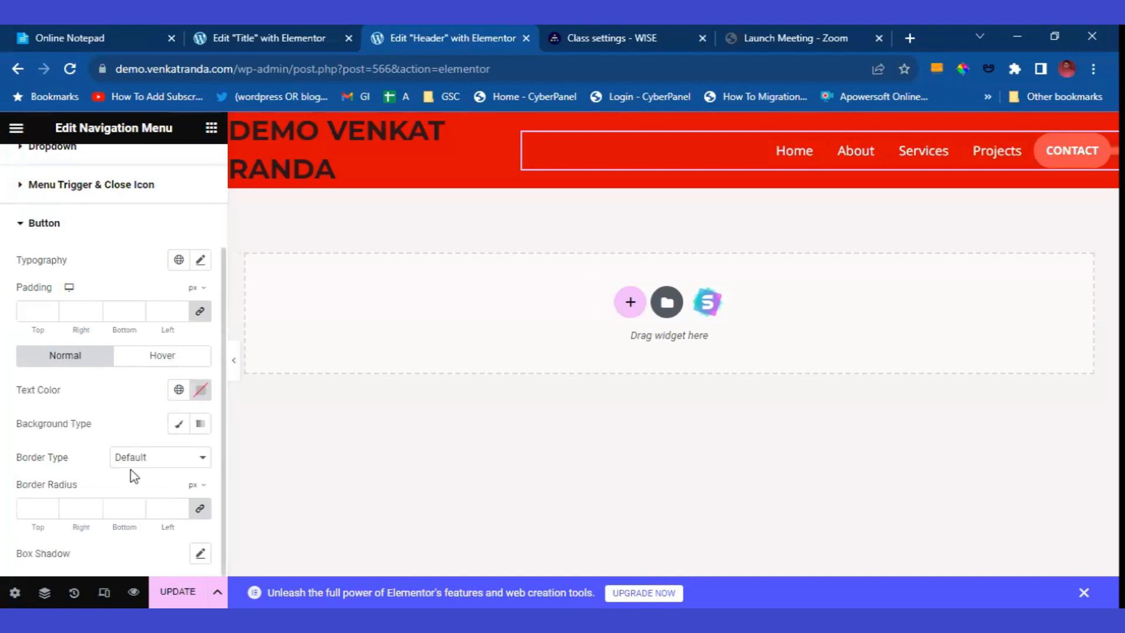
{"action": "left_click", "coordinate": [199, 425]}
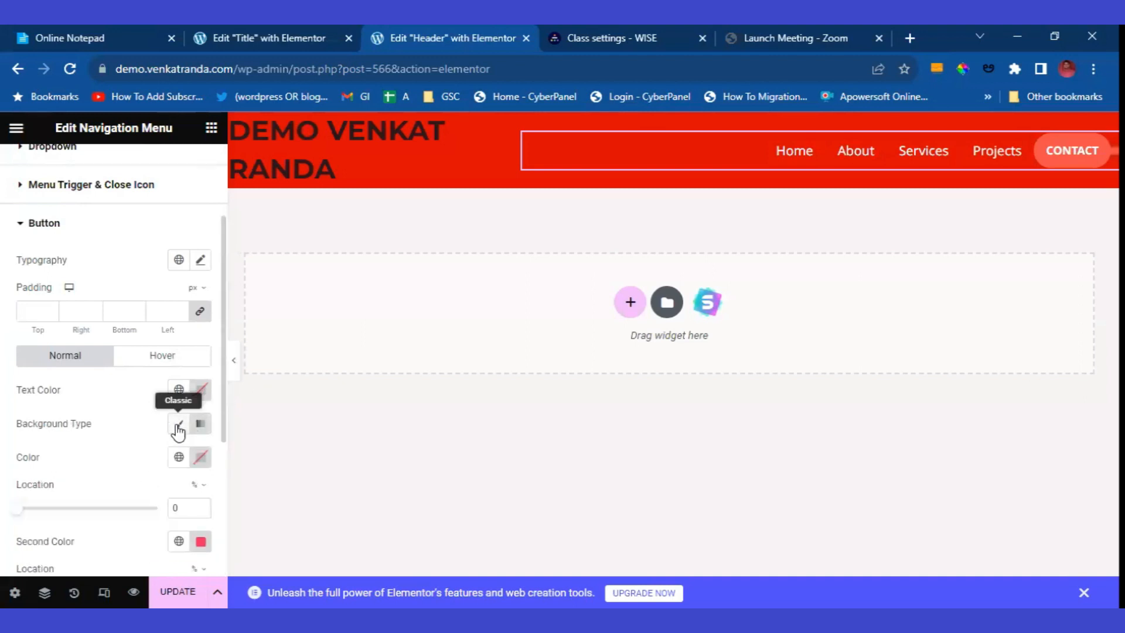
{"action": "left_click", "coordinate": [177, 425]}
{"action": "left_click", "coordinate": [178, 457]}
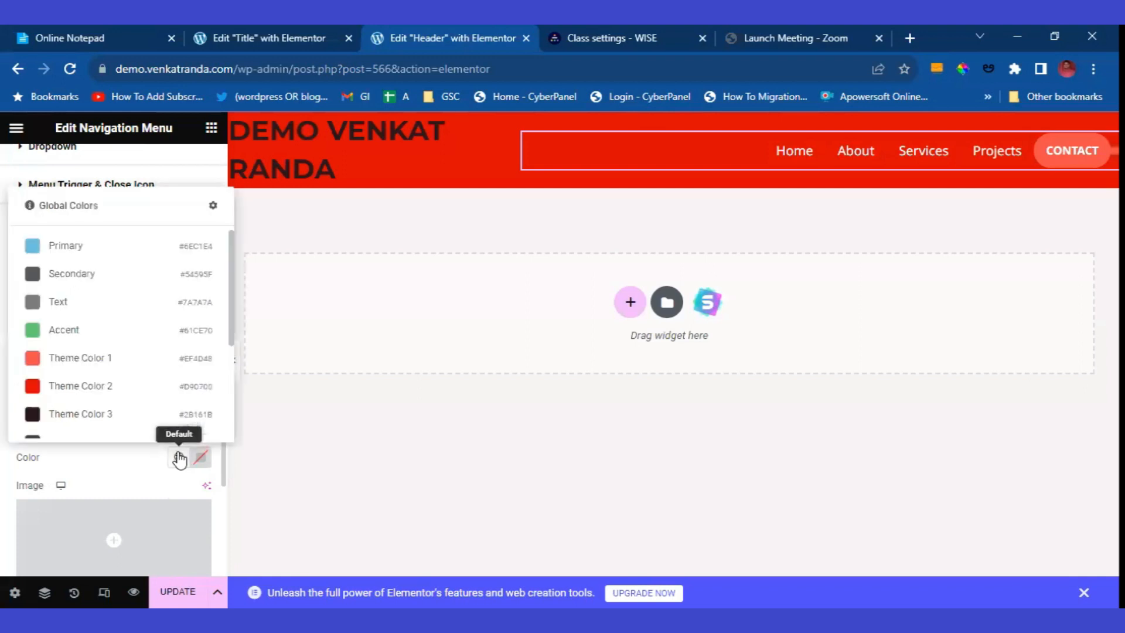
{"action": "left_click", "coordinate": [113, 423]}
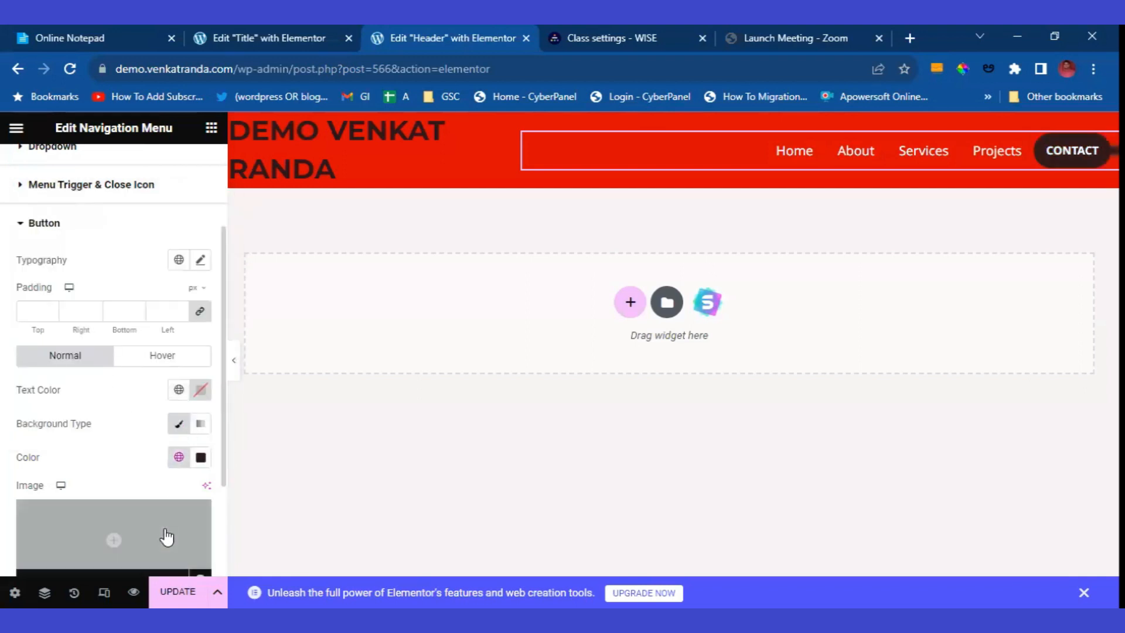
{"action": "left_click", "coordinate": [178, 592]}
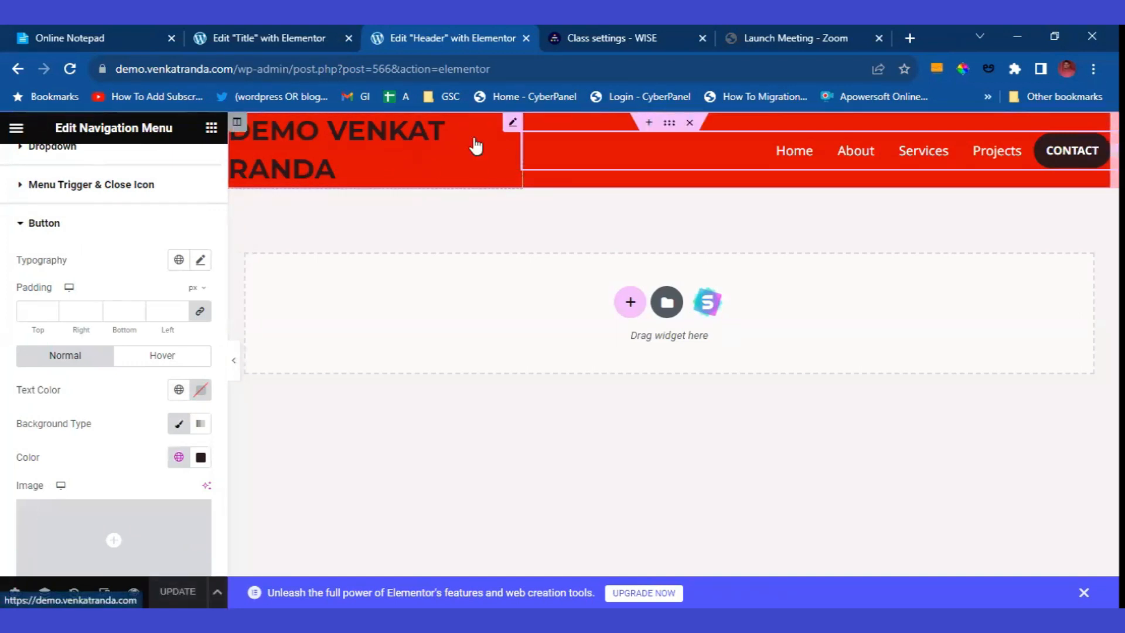
Set the site title's color to the global color Theme Color 6 and widen its column to fit the title on one line
{"action": "left_click", "coordinate": [300, 176]}
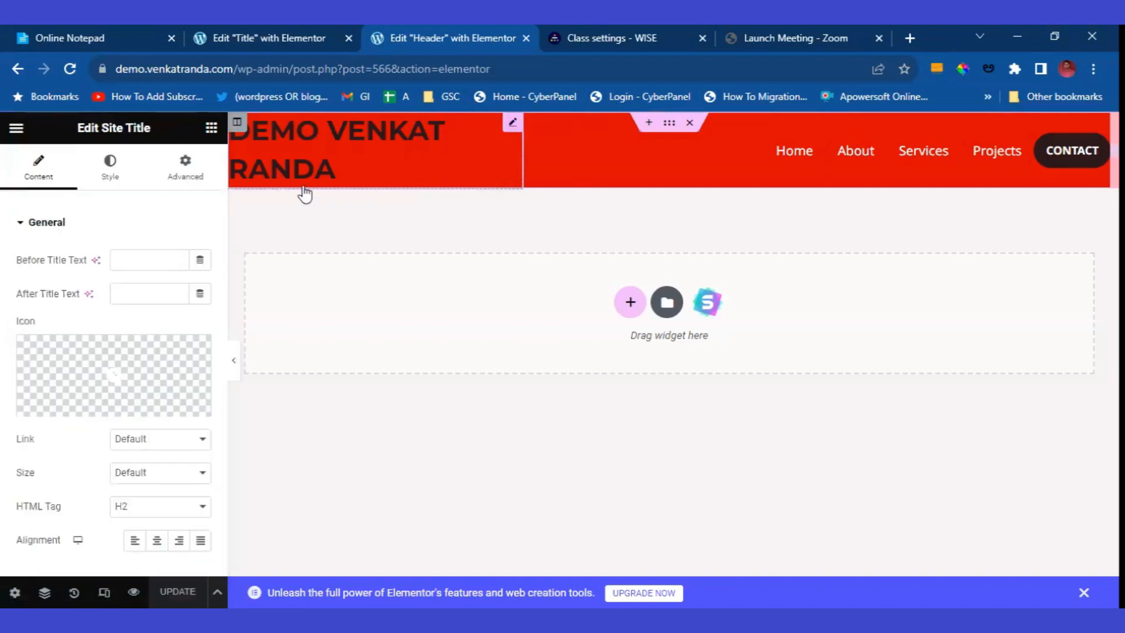
{"action": "left_click", "coordinate": [130, 174]}
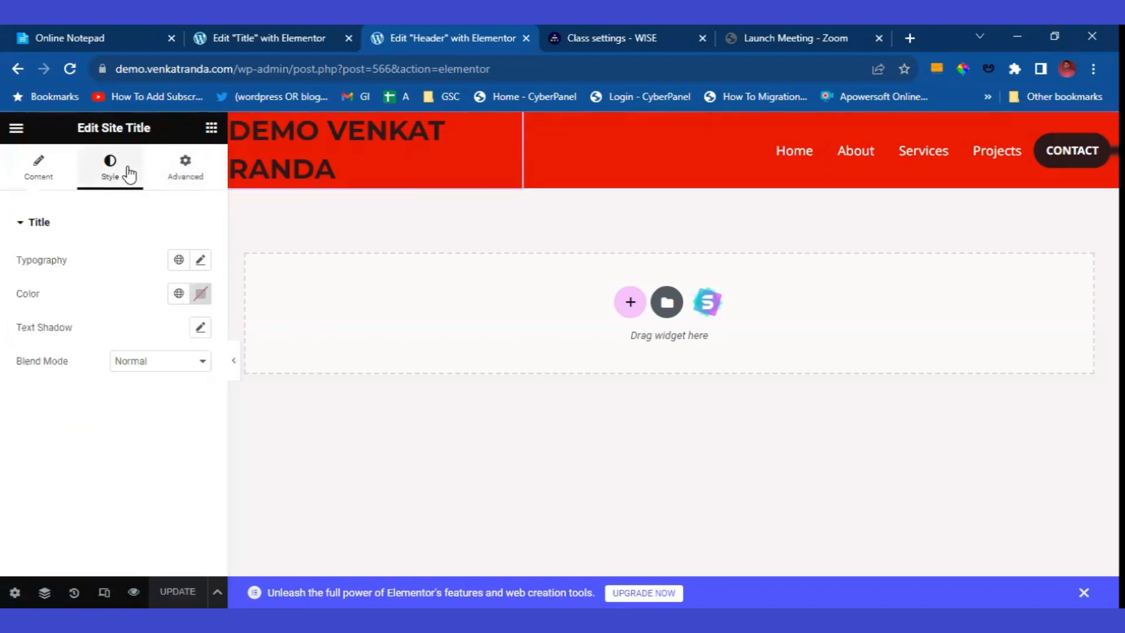
{"action": "left_click", "coordinate": [179, 293]}
{"action": "scroll", "coordinate": [113, 452], "scroll_direction": "down", "scroll_amount": 3}
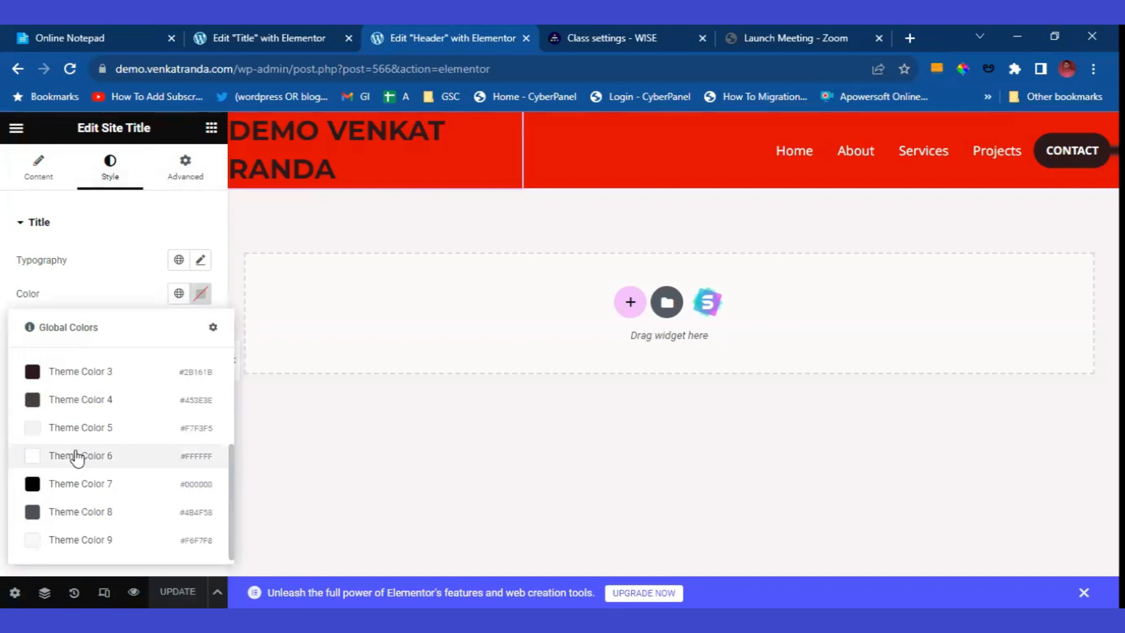
{"action": "left_click", "coordinate": [76, 455]}
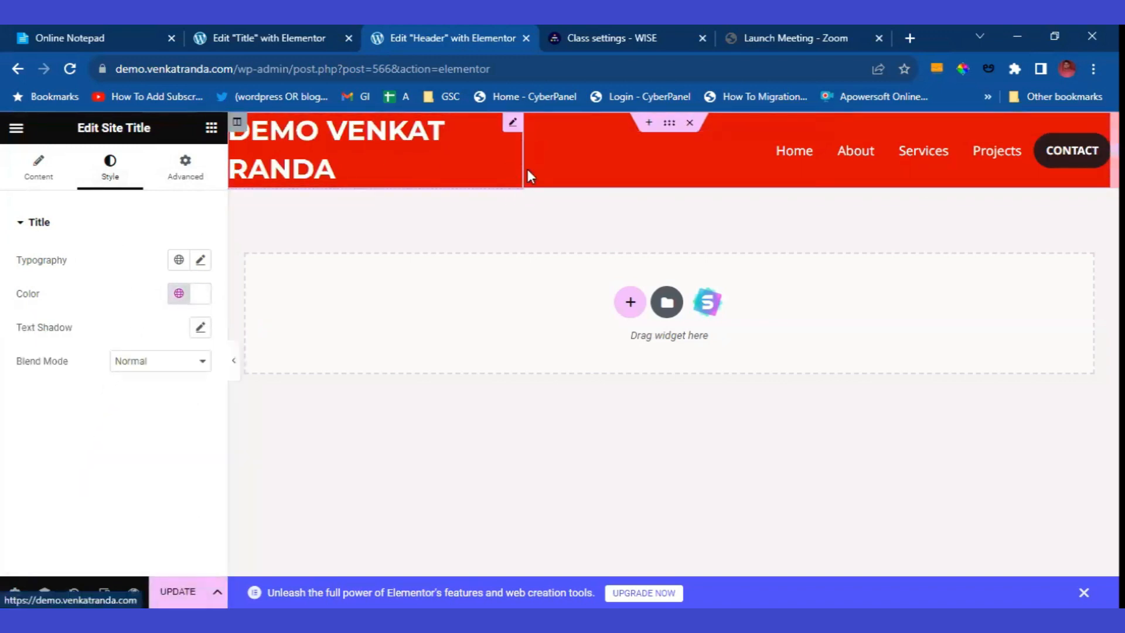
{"action": "left_click_drag", "start_coordinate": [522, 171], "coordinate": [590, 172]}
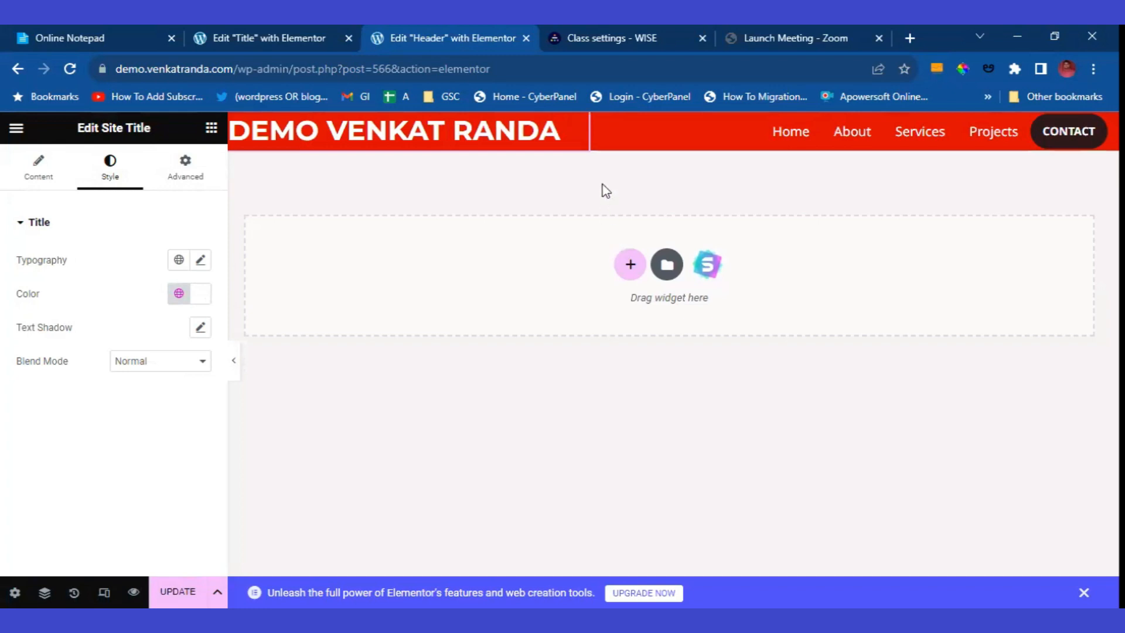
Set the header section's padding to 20 px on all four sides and save the header
{"action": "mouse_move", "coordinate": [620, 132]}
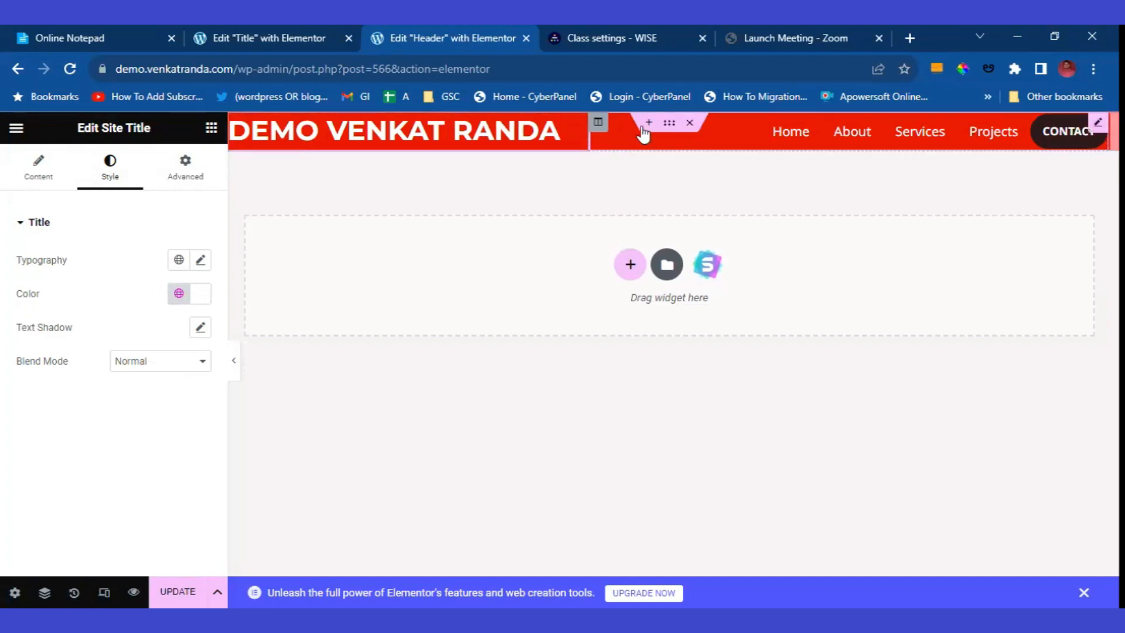
{"action": "left_click", "coordinate": [667, 124]}
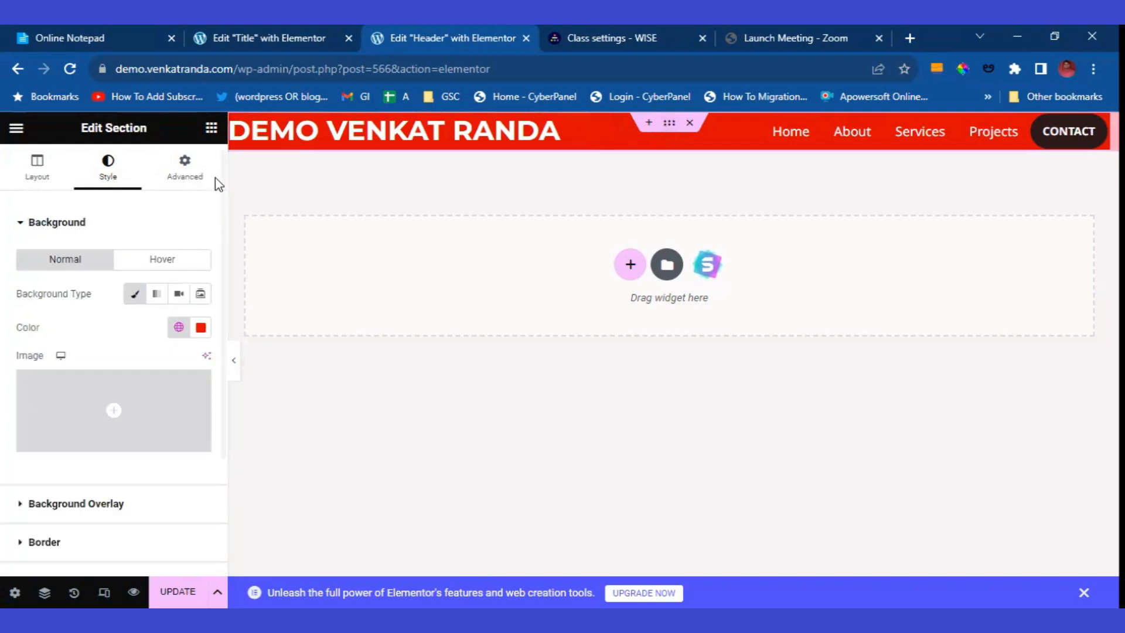
{"action": "left_click", "coordinate": [187, 171]}
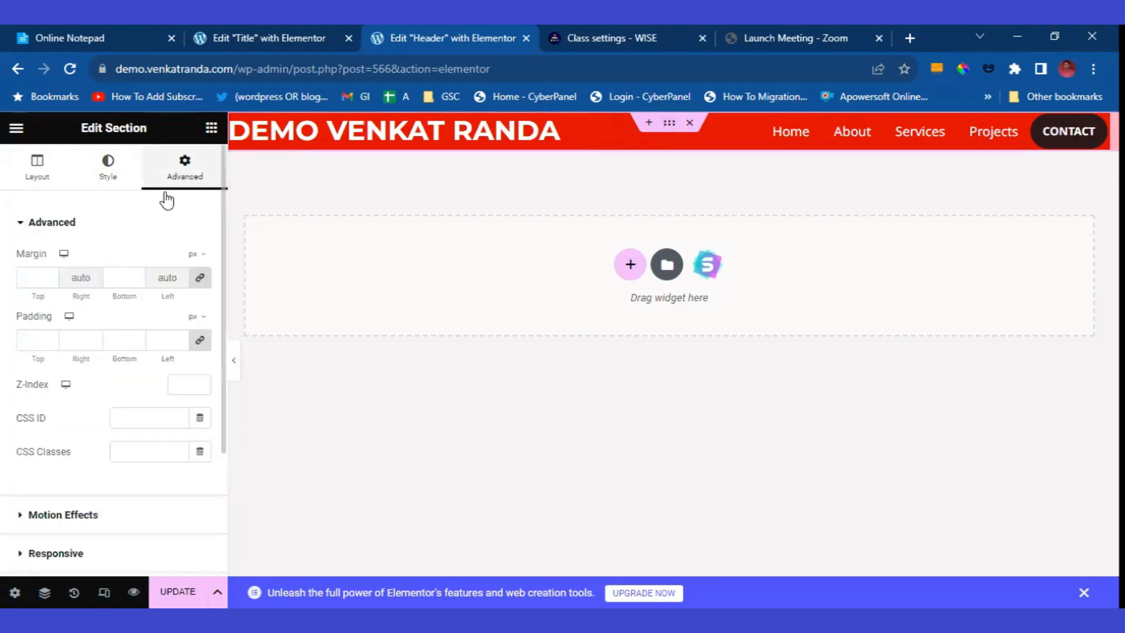
{"action": "left_click", "coordinate": [178, 338]}
{"action": "left_click", "coordinate": [179, 338]}
{"action": "left_click", "coordinate": [179, 338]}
{"action": "left_click", "coordinate": [179, 338]}
{"action": "left_click", "coordinate": [179, 338]}
{"action": "left_click", "coordinate": [178, 339]}
{"action": "left_click", "coordinate": [178, 338]}
{"action": "left_click", "coordinate": [179, 338]}
{"action": "left_click", "coordinate": [179, 339]}
{"action": "left_click", "coordinate": [179, 338]}
{"action": "left_click", "coordinate": [178, 338]}
{"action": "left_click", "coordinate": [179, 338]}
{"action": "left_click", "coordinate": [179, 338]}
{"action": "left_click", "coordinate": [179, 338]}
{"action": "left_click", "coordinate": [178, 338]}
{"action": "left_click", "coordinate": [179, 338]}
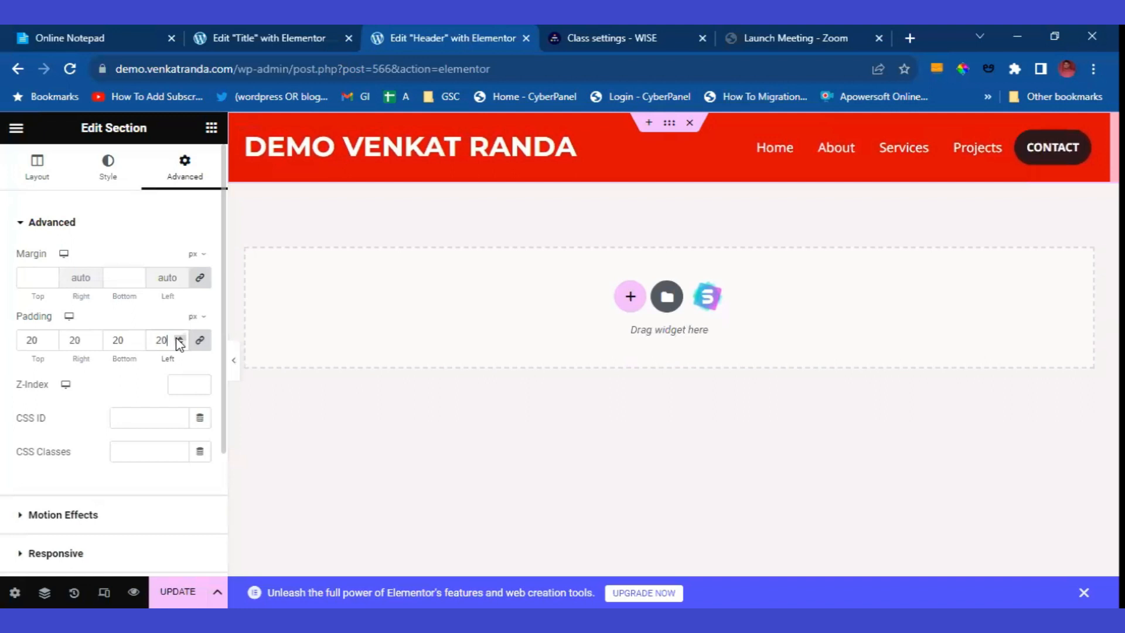
{"action": "key", "text": "ctrl+s"}
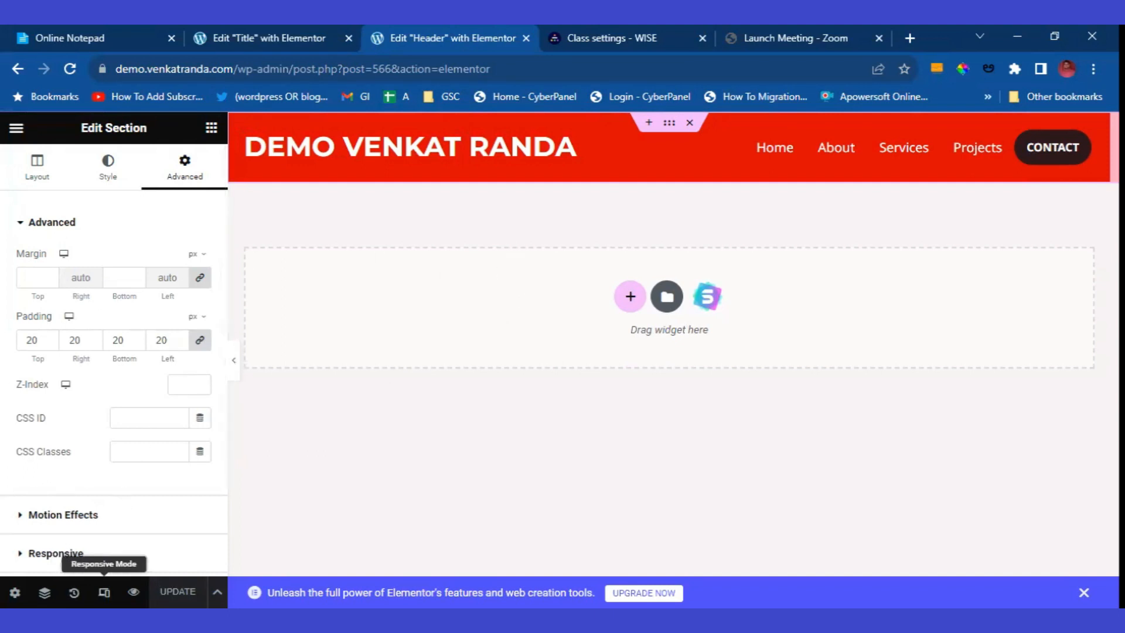
Preview the header in the Mobile Portrait view, open and close its hamburger menu, and return to the desktop view
{"action": "left_click", "coordinate": [105, 592]}
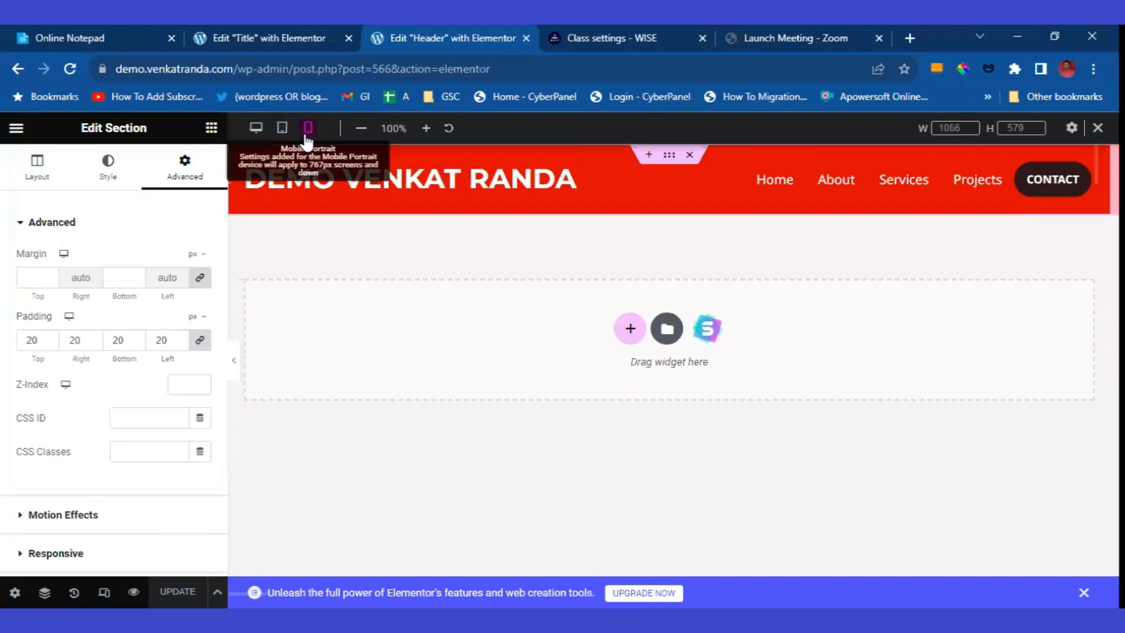
{"action": "left_click", "coordinate": [307, 140]}
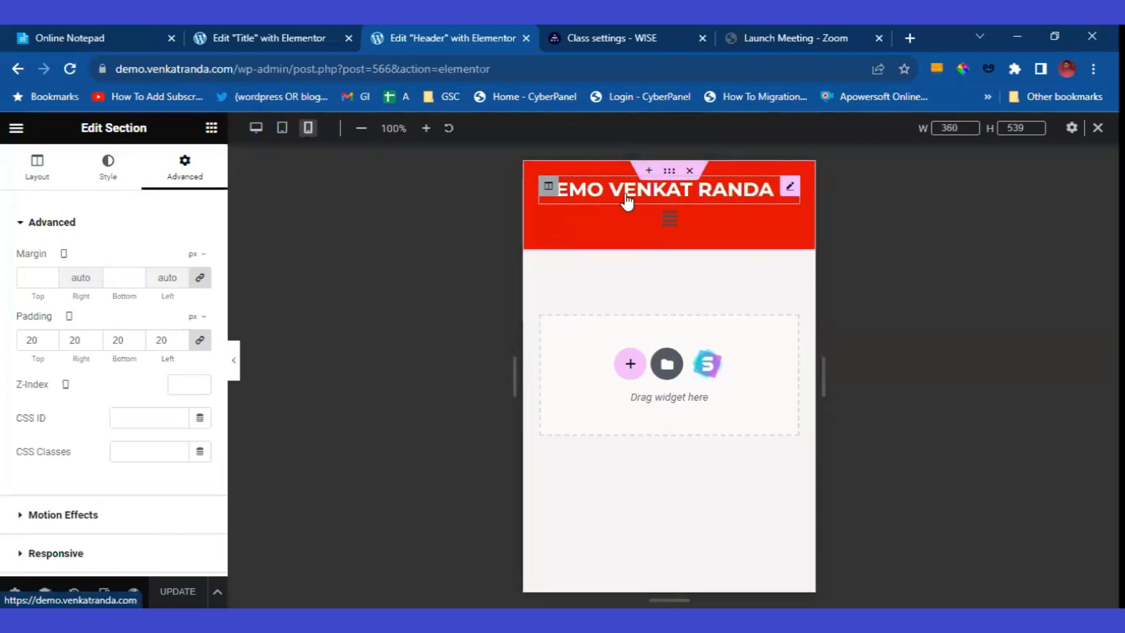
{"action": "left_click", "coordinate": [670, 223]}
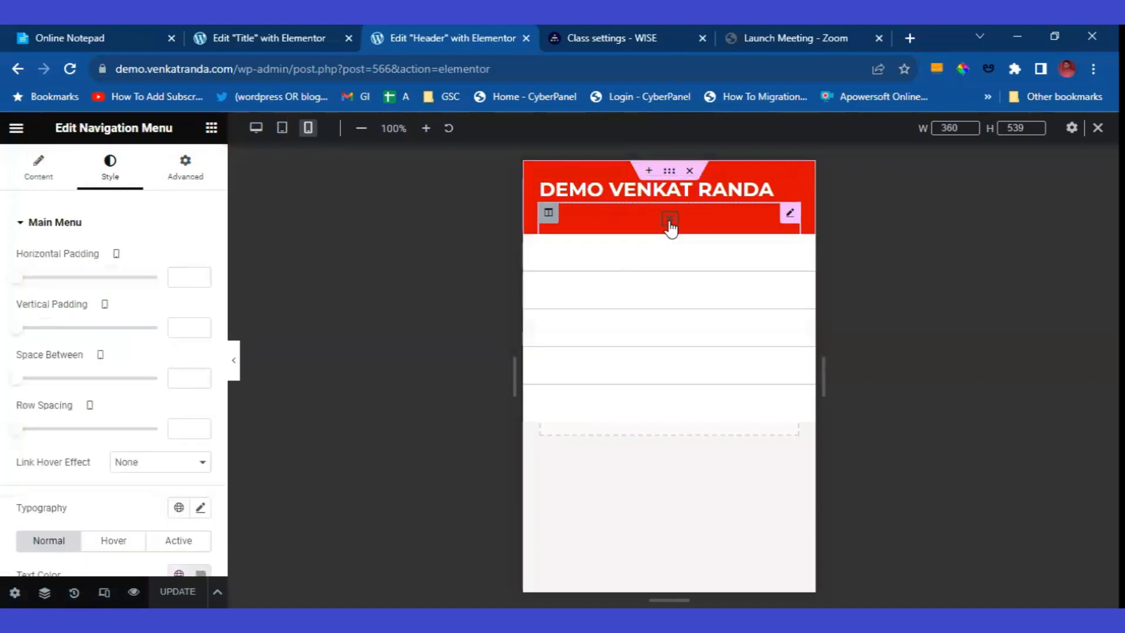
{"action": "left_click", "coordinate": [670, 222]}
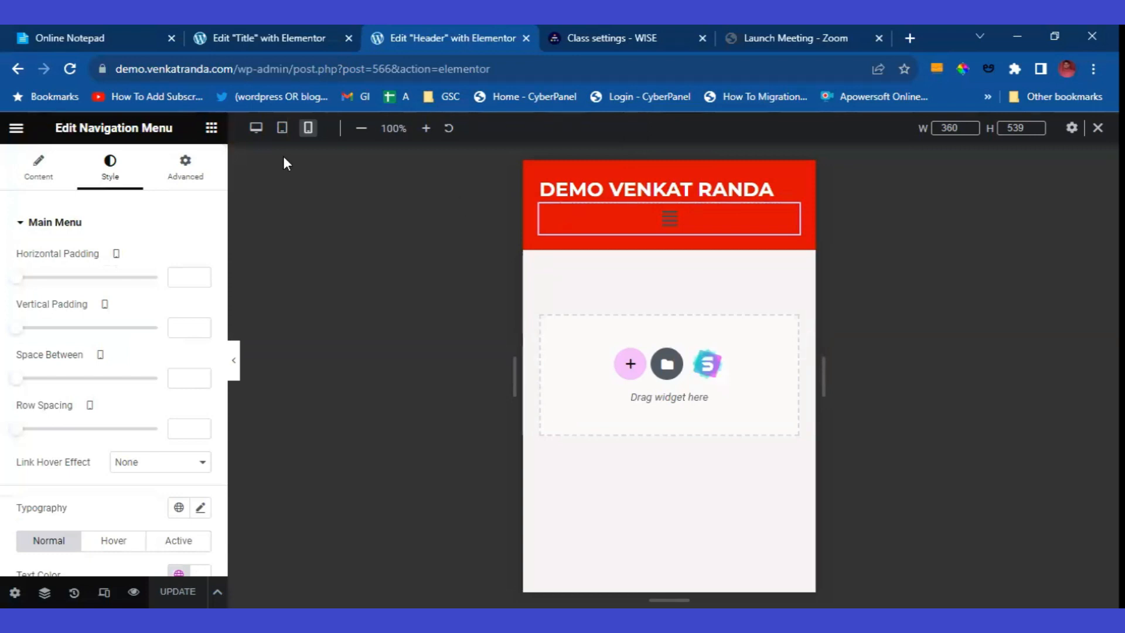
{"action": "left_click", "coordinate": [258, 129]}
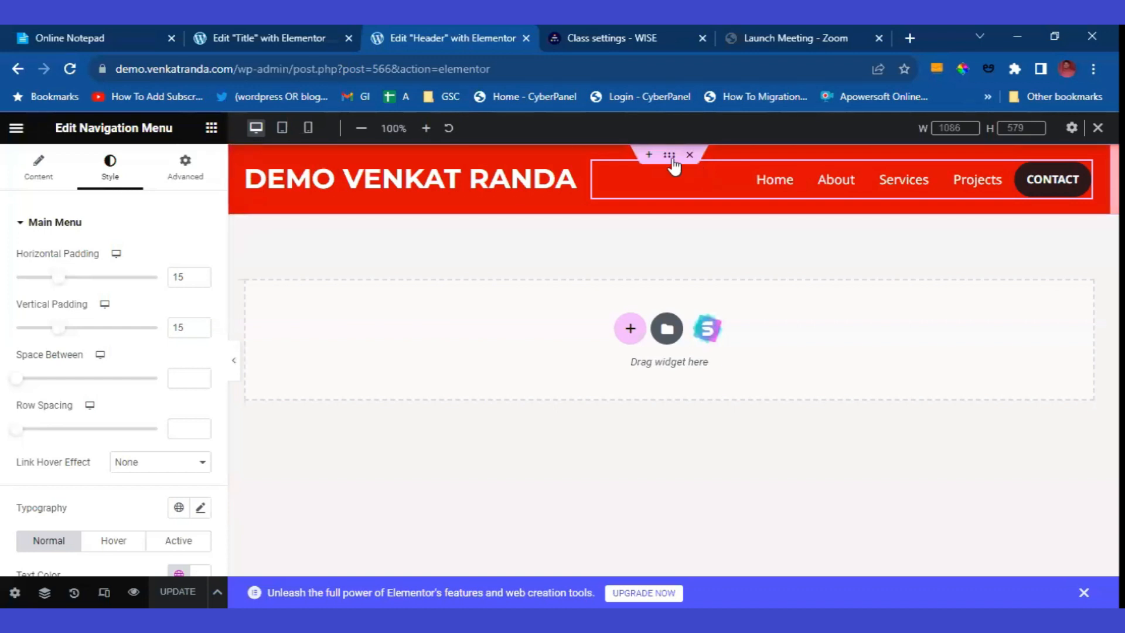
Duplicate the header section and open the advanced settings of the upper copy
{"action": "right_click", "coordinate": [668, 158]}
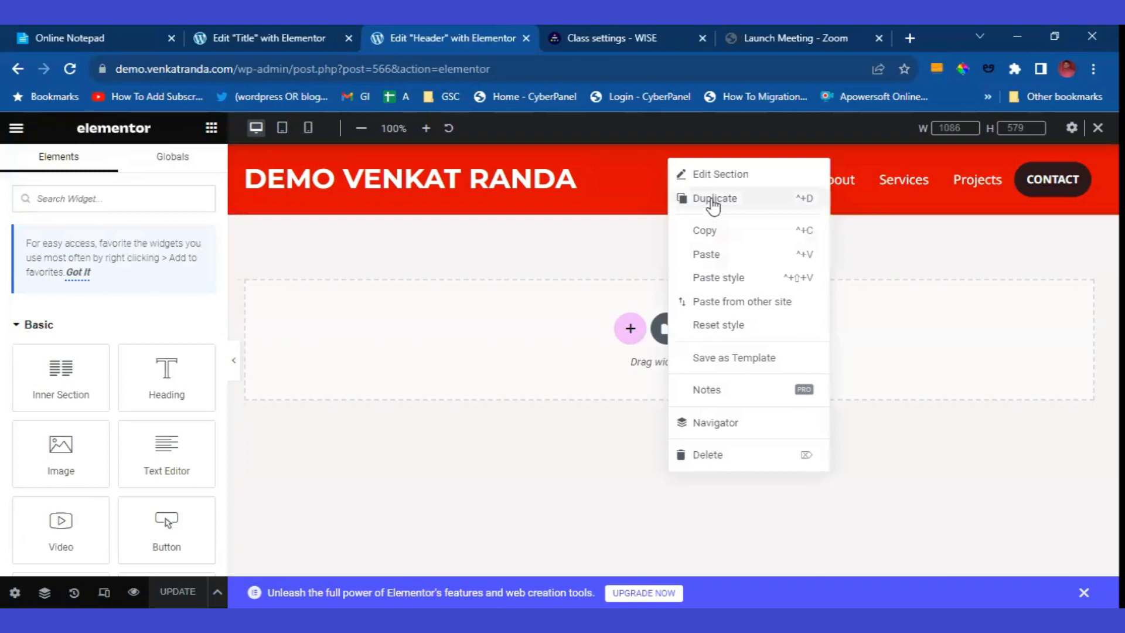
{"action": "left_click", "coordinate": [713, 199]}
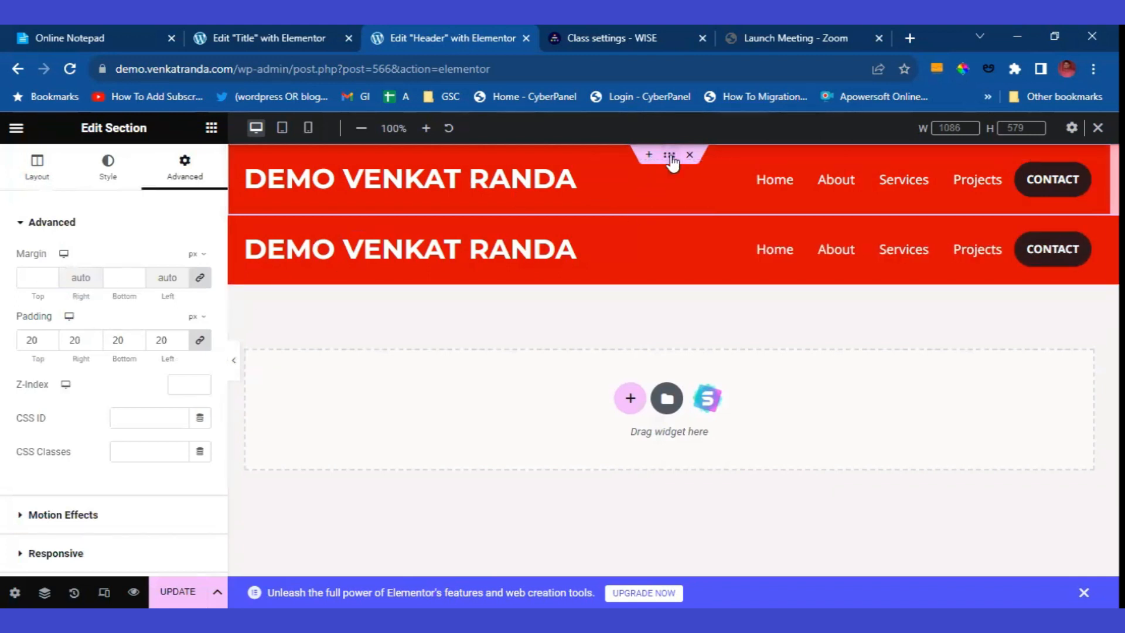
{"action": "scroll", "coordinate": [132, 346], "scroll_direction": "down", "scroll_amount": 3}
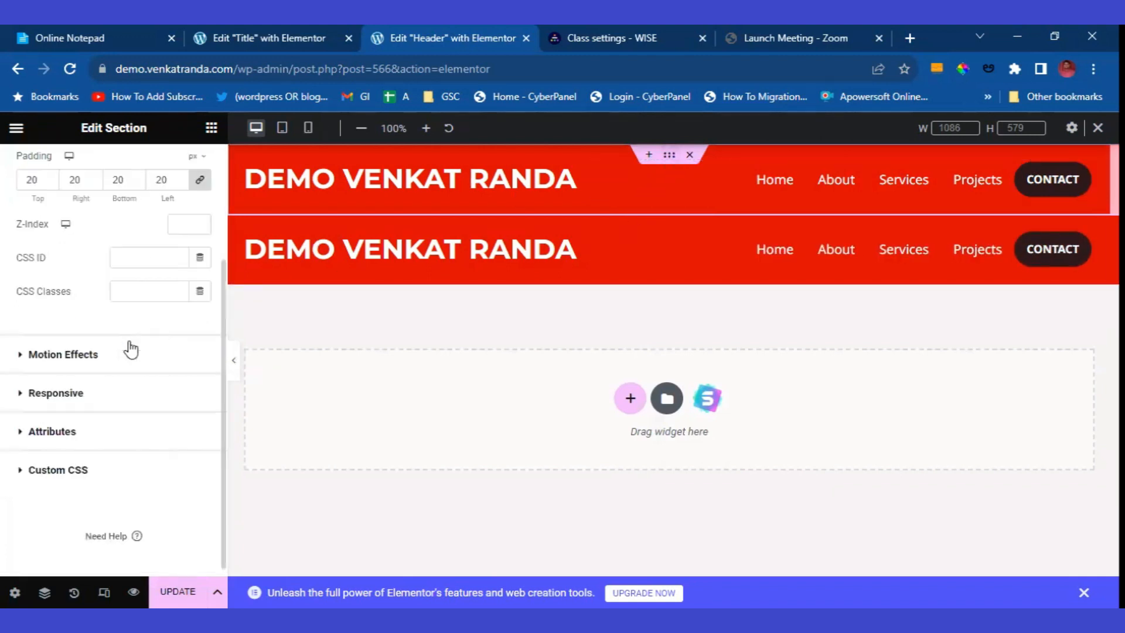
Hide the upper header section on Tablet Portrait and Mobile Portrait
{"action": "left_click", "coordinate": [70, 382]}
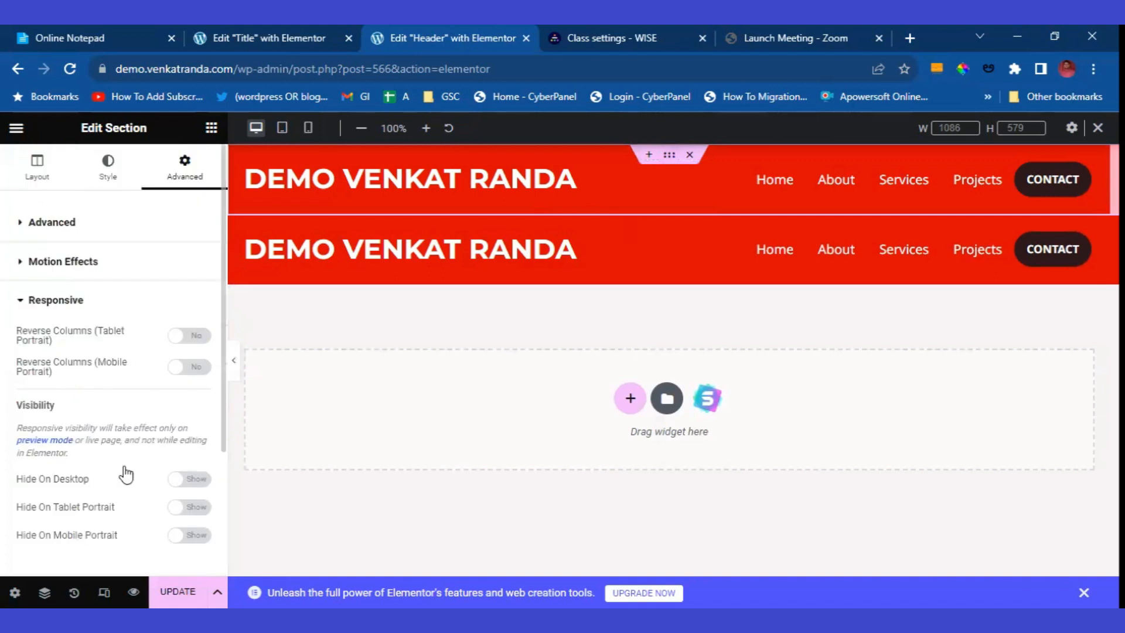
{"action": "scroll", "coordinate": [123, 420], "scroll_direction": "down", "scroll_amount": 3}
{"action": "left_click", "coordinate": [189, 334]}
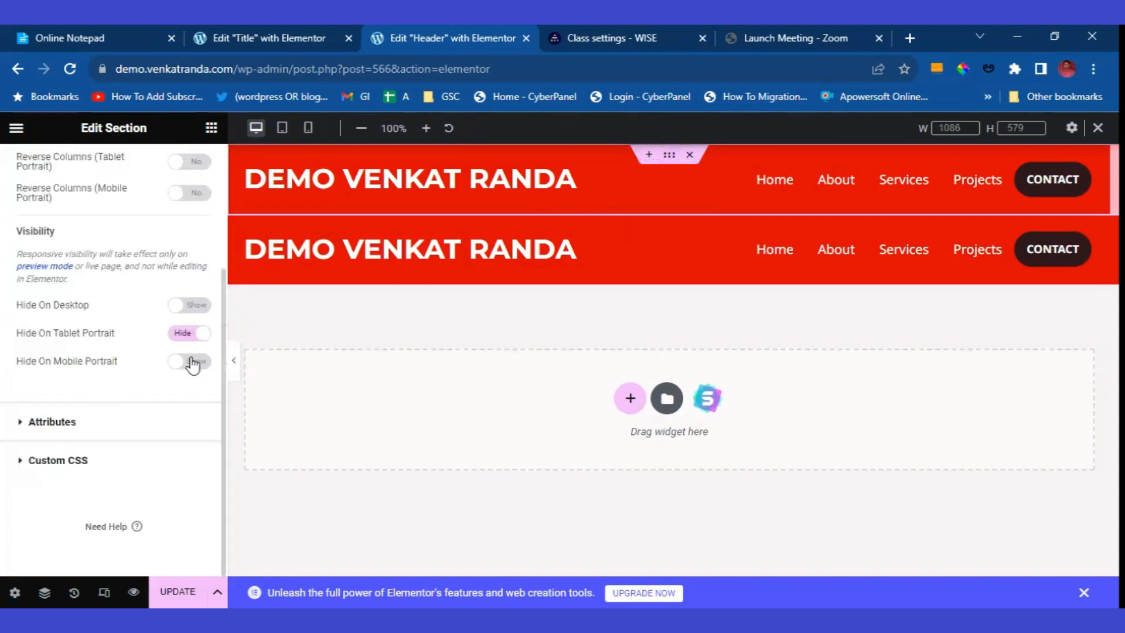
{"action": "left_click", "coordinate": [191, 362]}
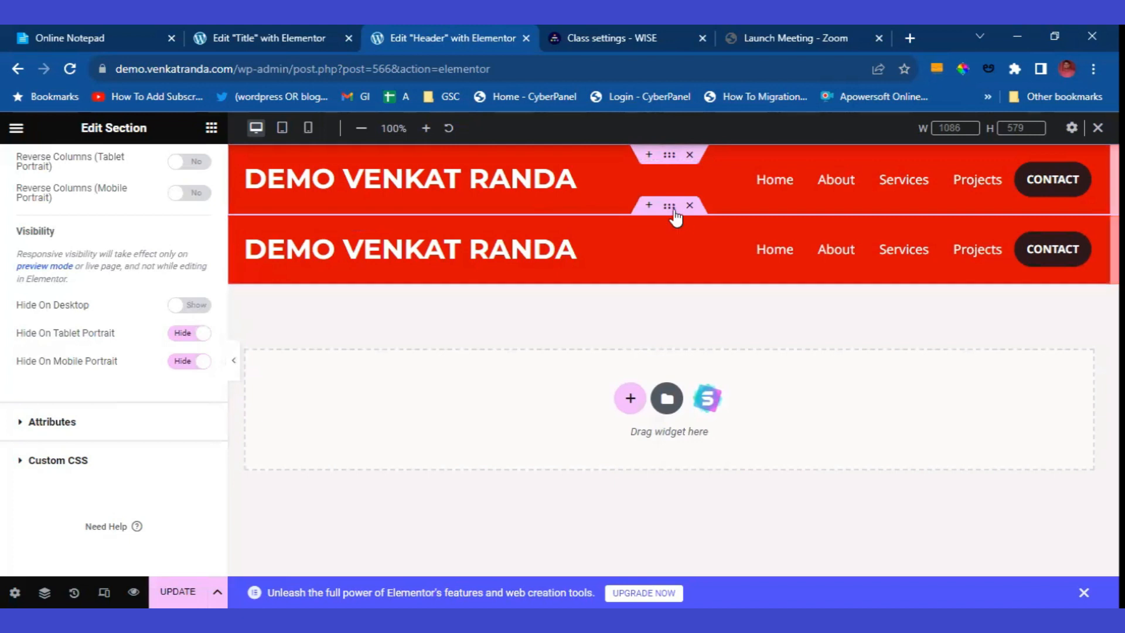
Hide the lower header section on desktop through its responsive visibility settings
{"action": "left_click", "coordinate": [673, 211]}
{"action": "left_click", "coordinate": [183, 173]}
{"action": "scroll", "coordinate": [88, 352], "scroll_direction": "down", "scroll_amount": 3}
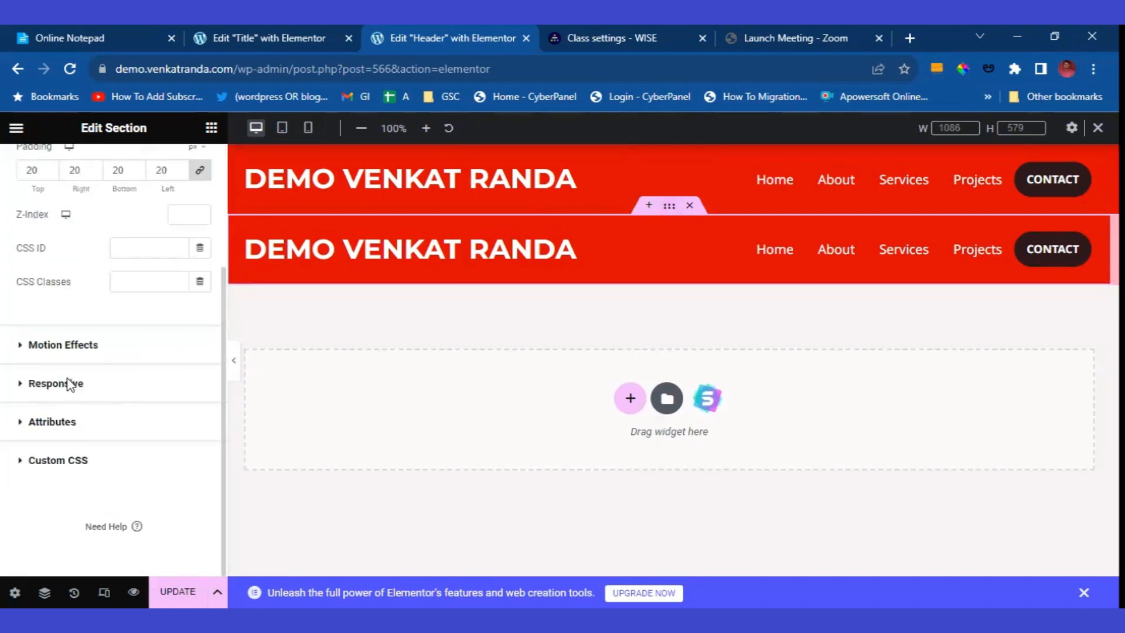
{"action": "left_click", "coordinate": [71, 384]}
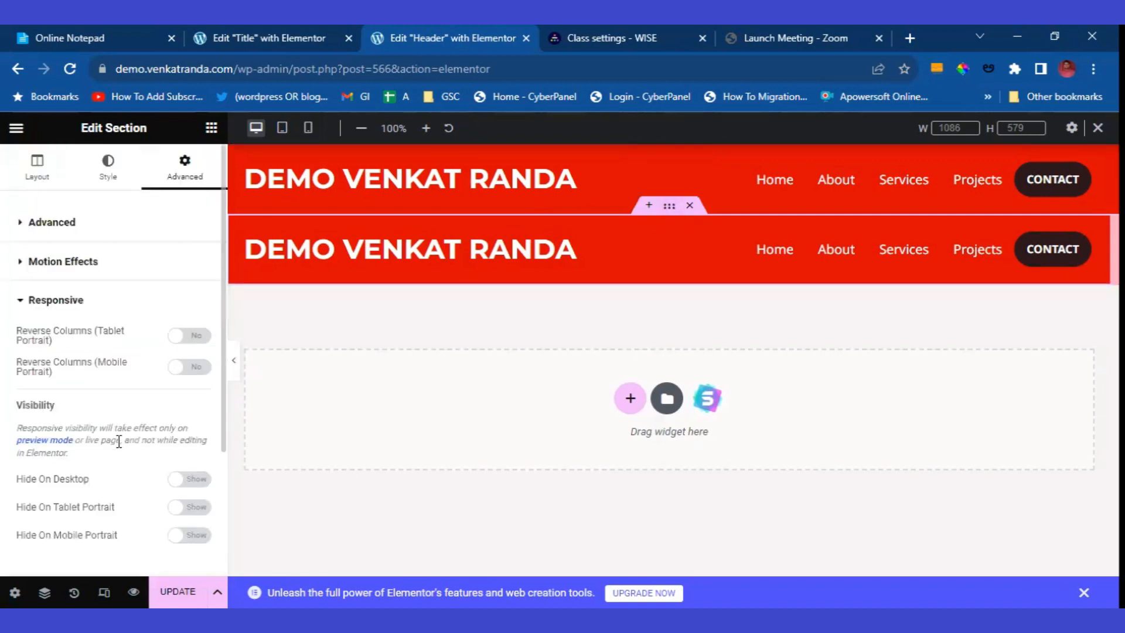
{"action": "left_click", "coordinate": [192, 480]}
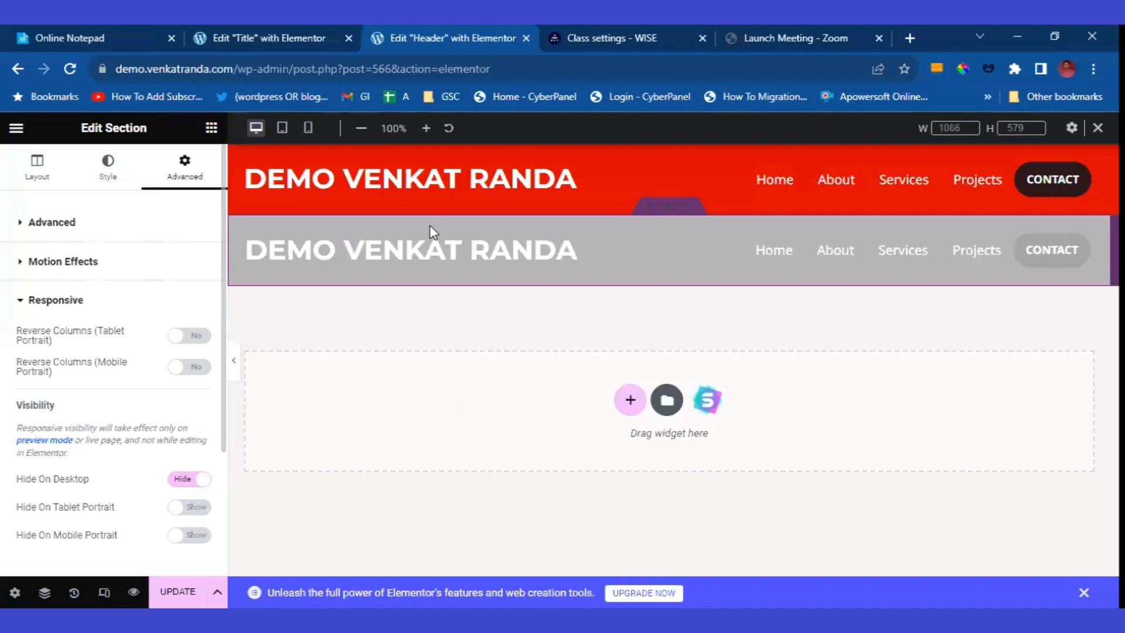
In the Mobile Portrait view, set the lower header's title column width to 80% and its menu column width to 20%
{"action": "left_click", "coordinate": [310, 128]}
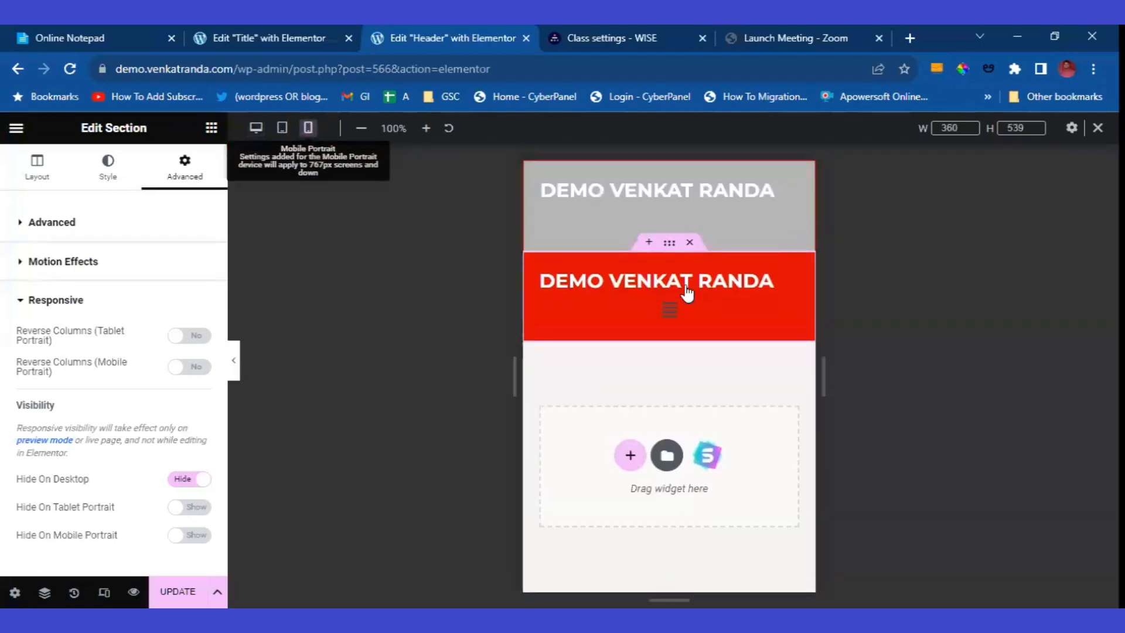
{"action": "left_click", "coordinate": [548, 277]}
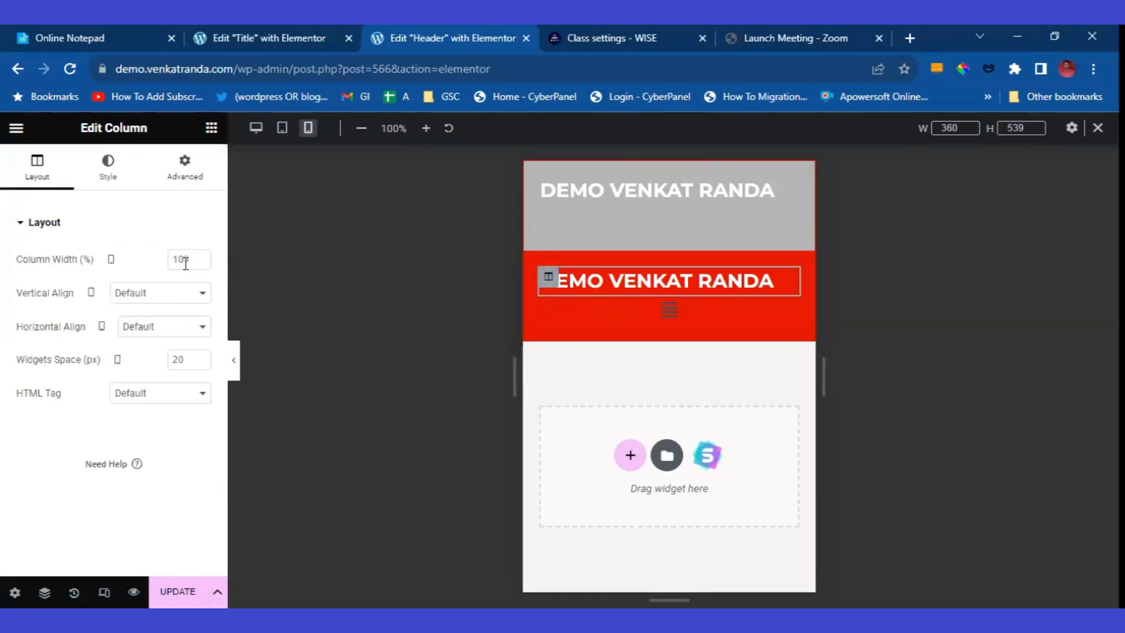
{"action": "double_click", "coordinate": [185, 261]}
{"action": "type", "text": "80"}
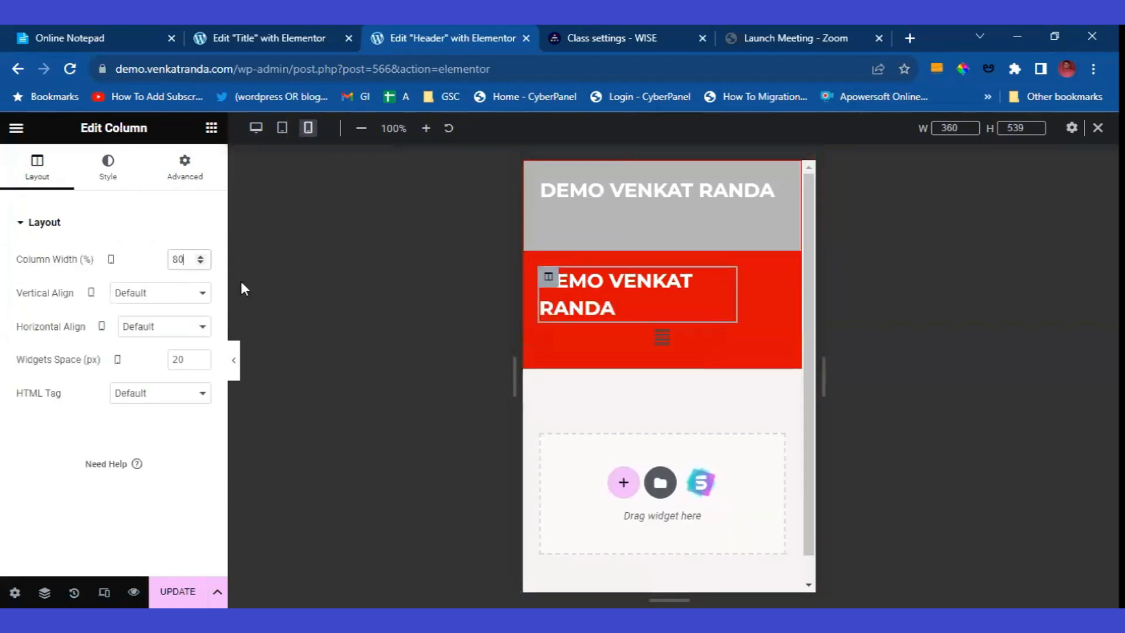
{"action": "left_click", "coordinate": [548, 331]}
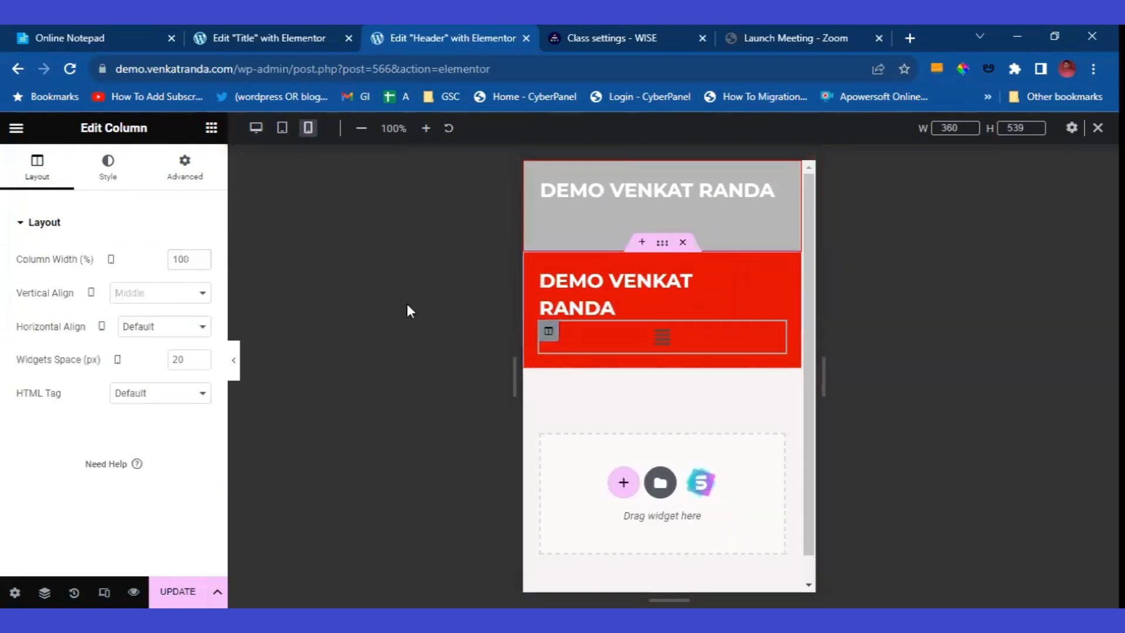
{"action": "double_click", "coordinate": [194, 257]}
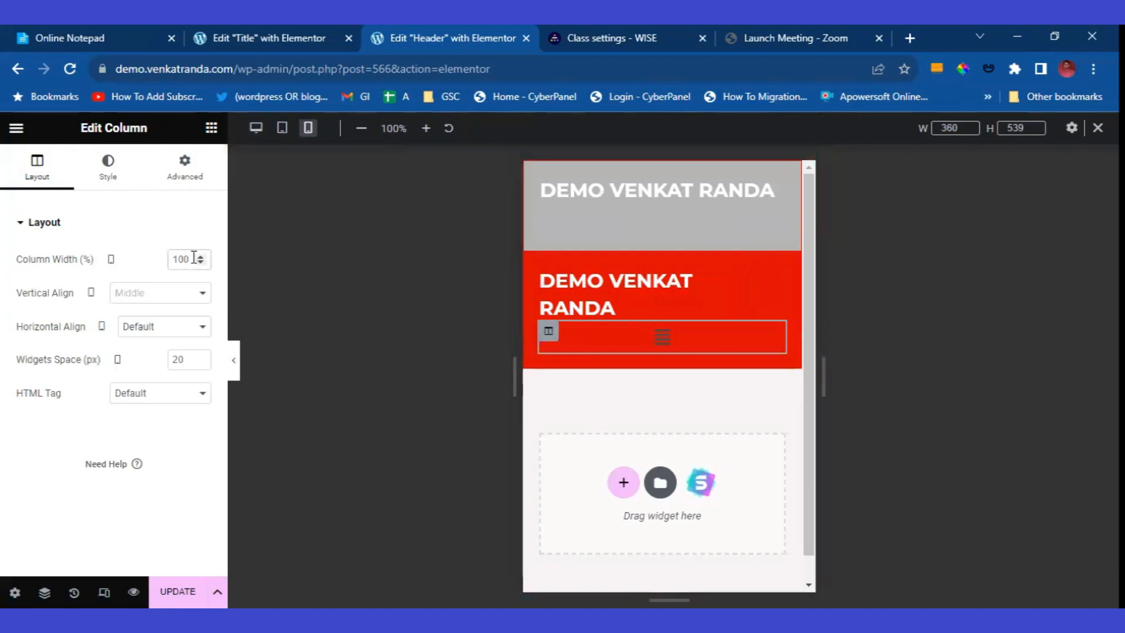
{"action": "type", "text": "20"}
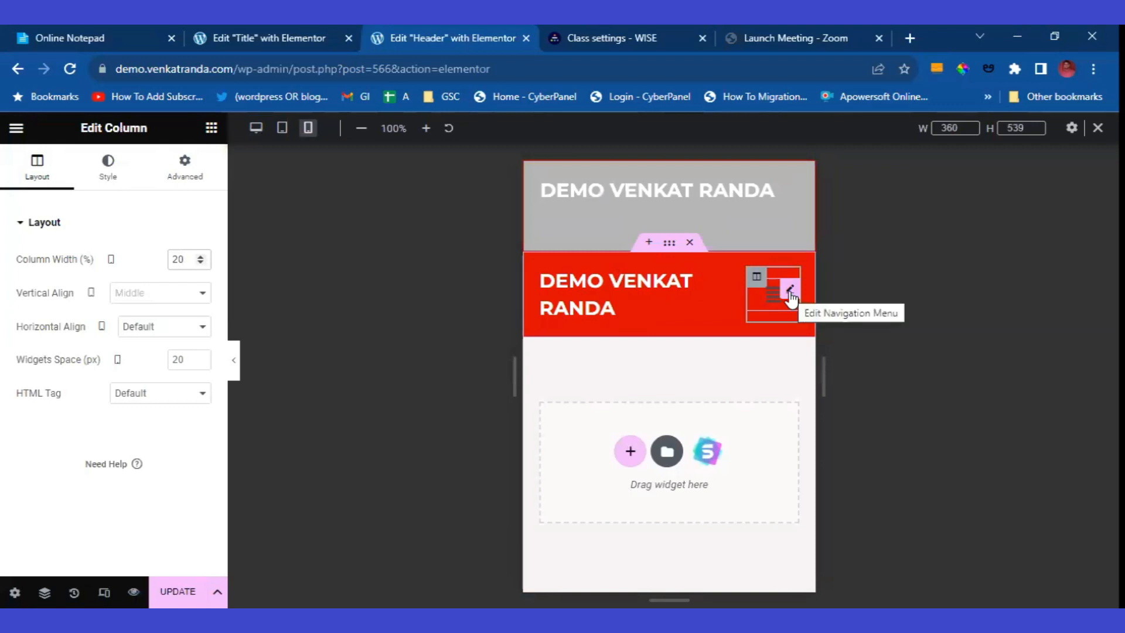
Set the lower header's menu trigger icon color to the global color Theme Color 6 and save the header
{"action": "left_click", "coordinate": [789, 290]}
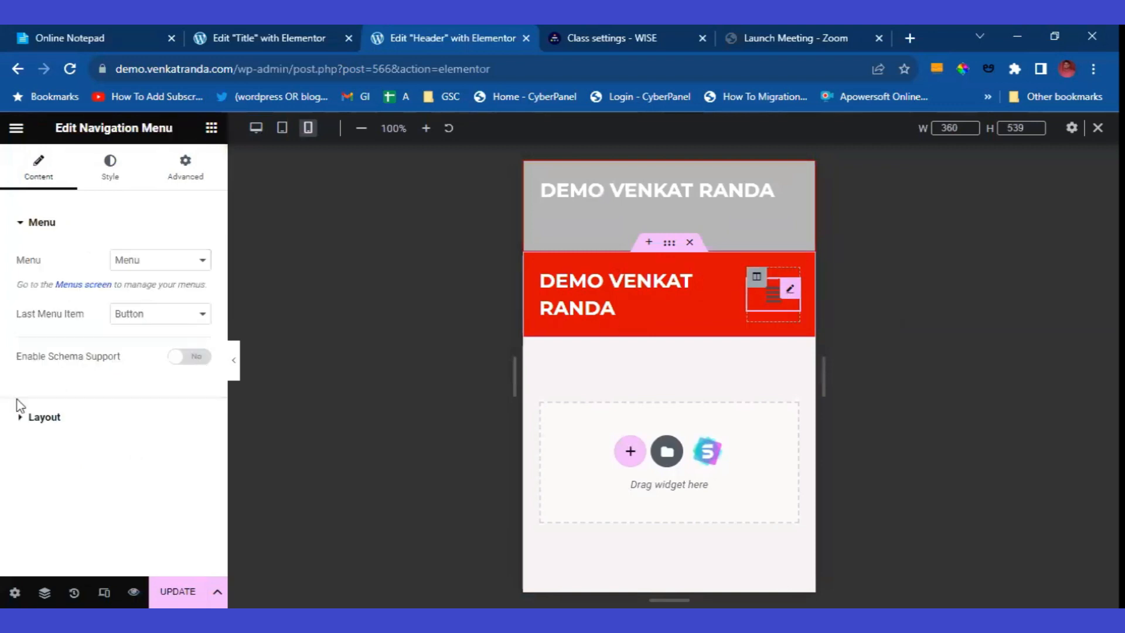
{"action": "left_click", "coordinate": [110, 167]}
{"action": "scroll", "coordinate": [140, 348], "scroll_direction": "down", "scroll_amount": 3}
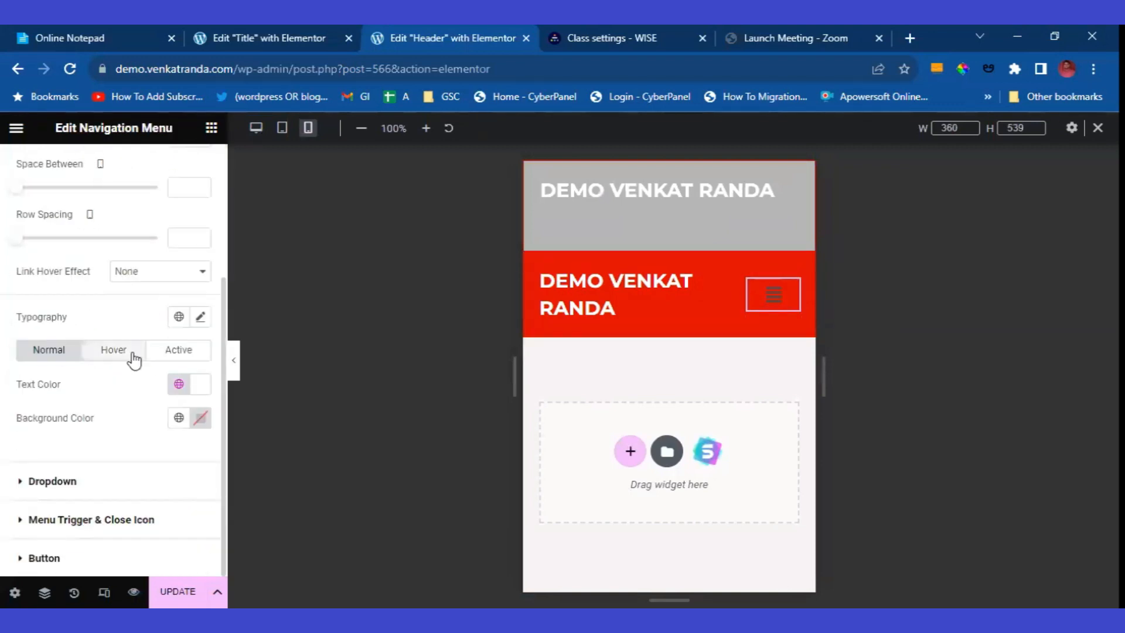
{"action": "left_click", "coordinate": [74, 519]}
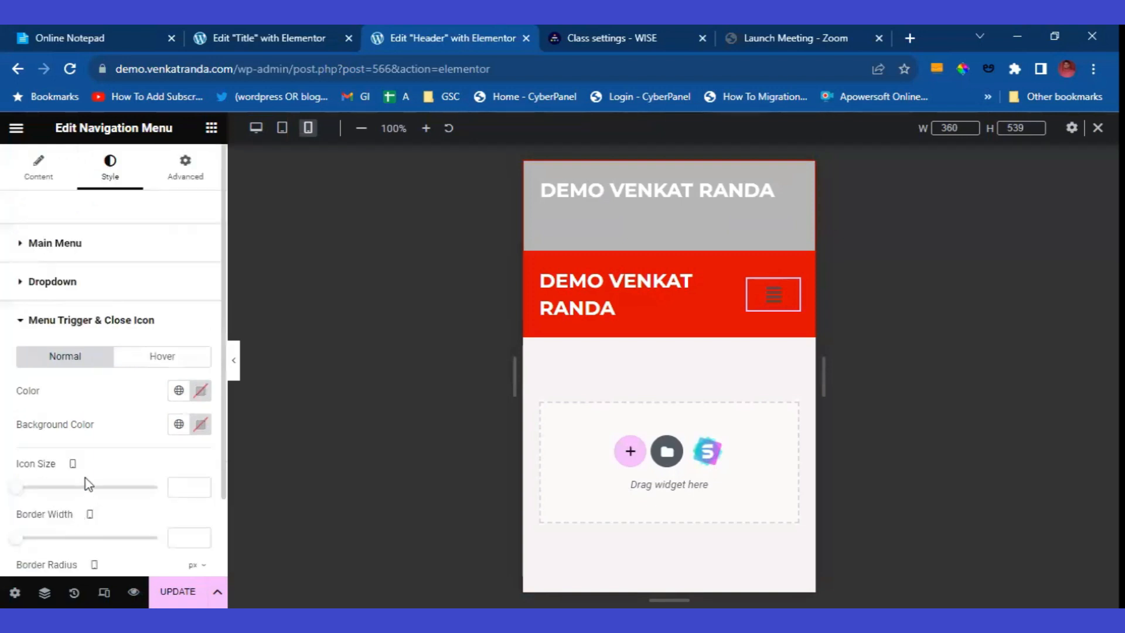
{"action": "left_click", "coordinate": [178, 390]}
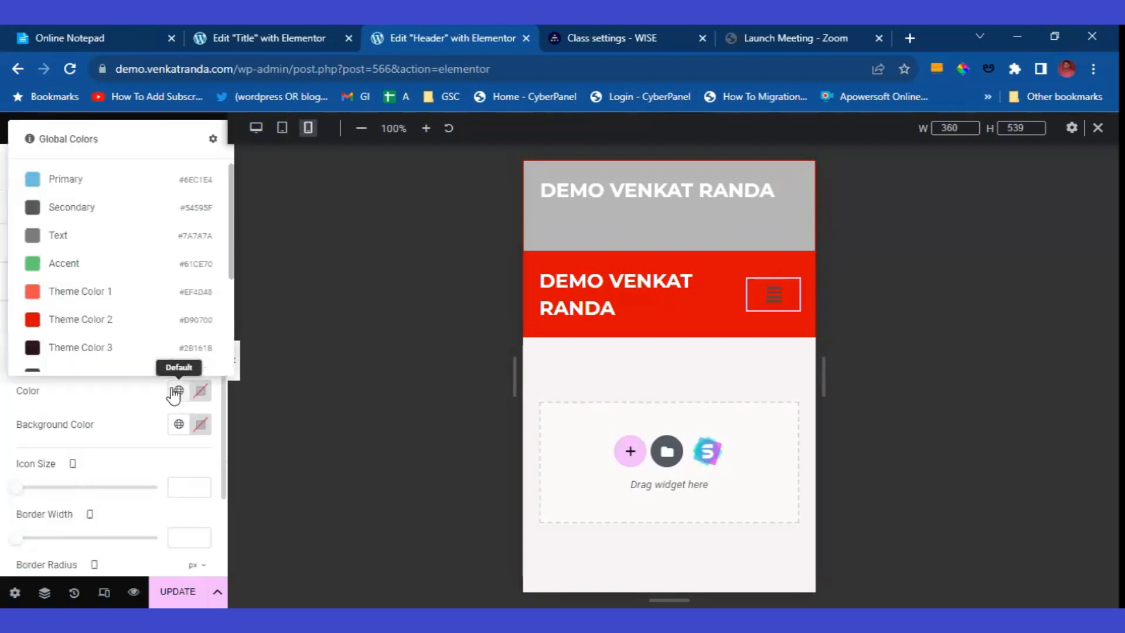
{"action": "scroll", "coordinate": [103, 304], "scroll_direction": "down", "scroll_amount": 3}
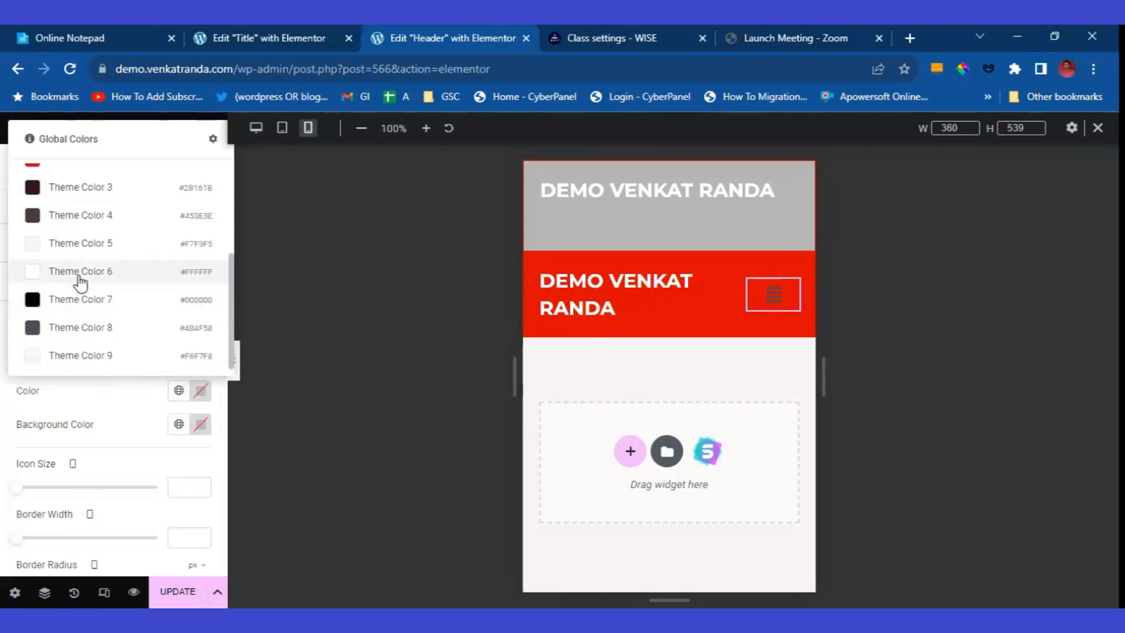
{"action": "left_click", "coordinate": [81, 277]}
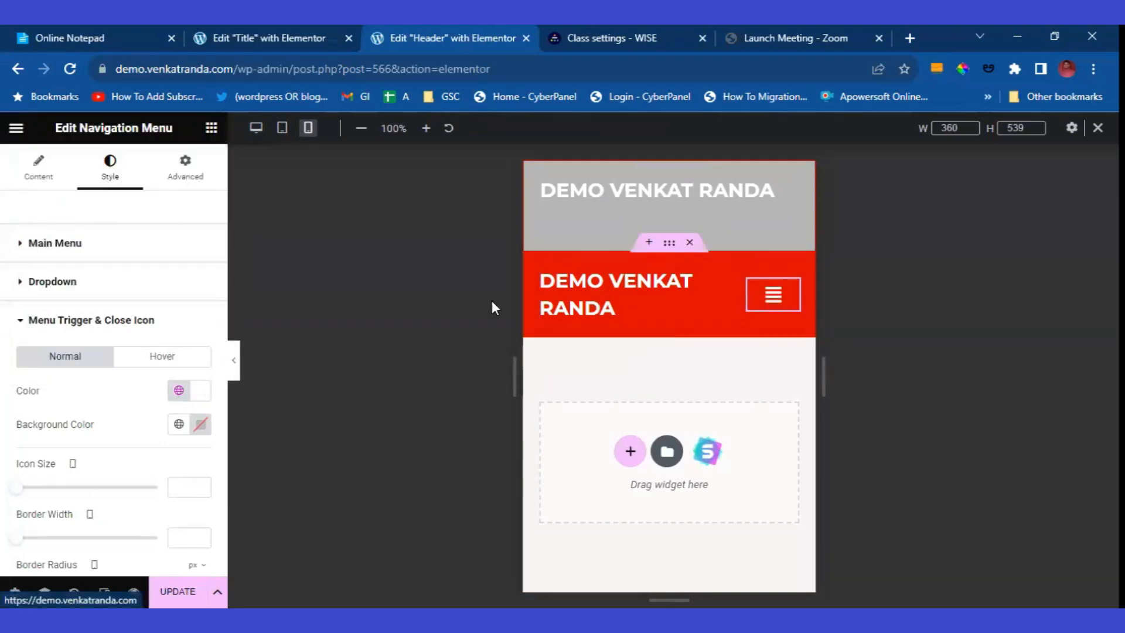
{"action": "key", "text": "ctrl+s"}
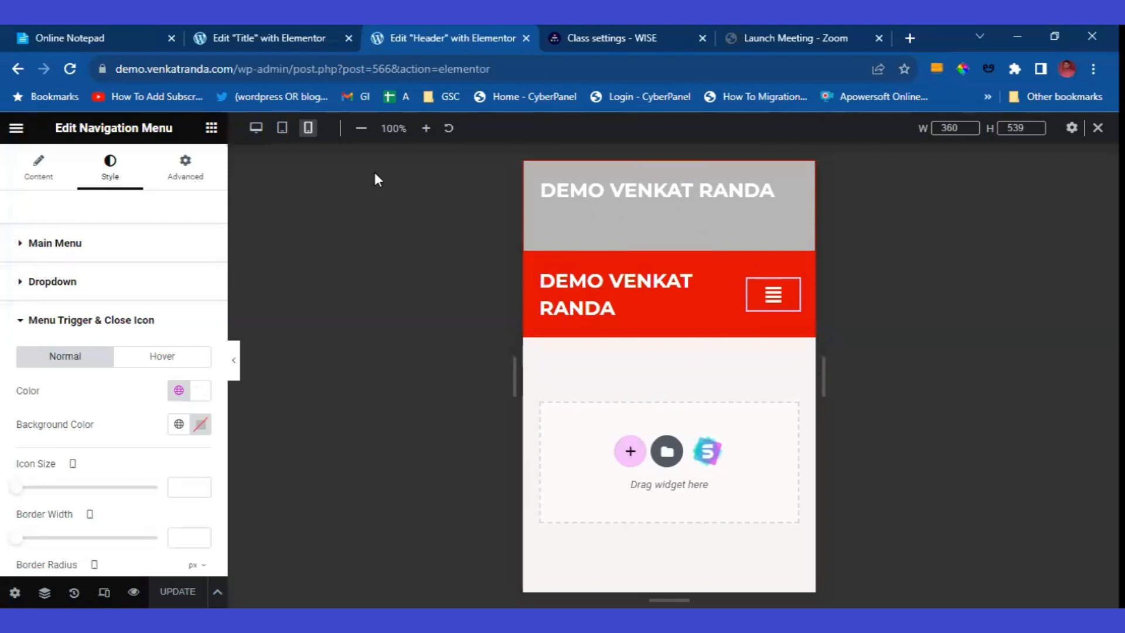
Open the live site's home page at demo.venkatranda.com to check the header
{"action": "left_click", "coordinate": [232, 68]}
{"action": "left_click_drag", "start_coordinate": [233, 69], "coordinate": [560, 70]}
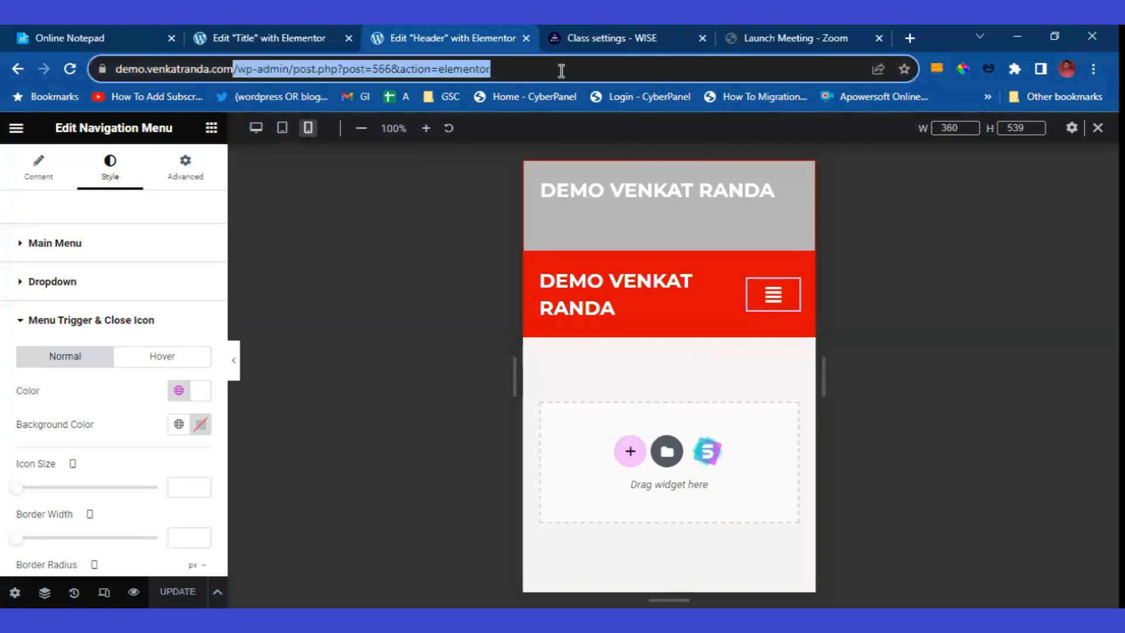
{"action": "key", "text": "BackSpace"}
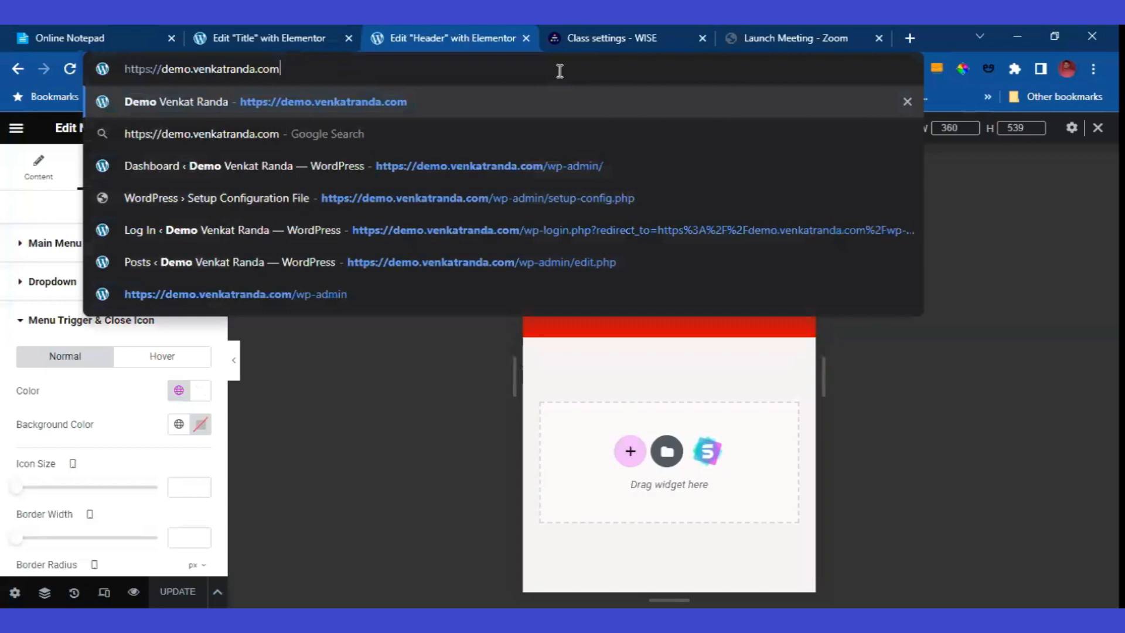
{"action": "key", "text": "Return"}
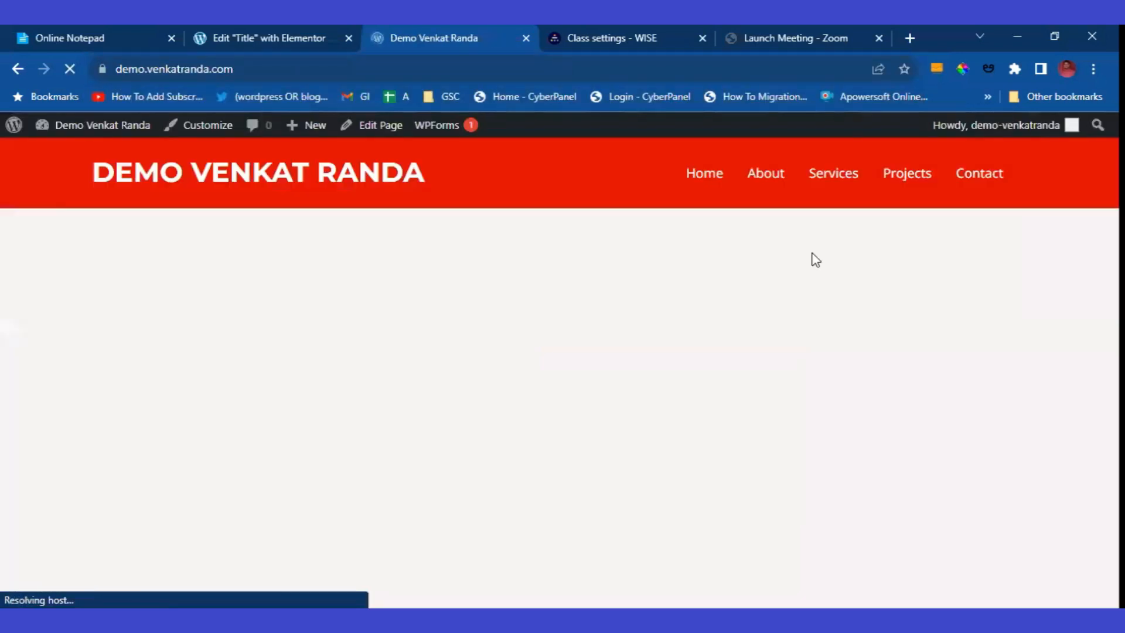